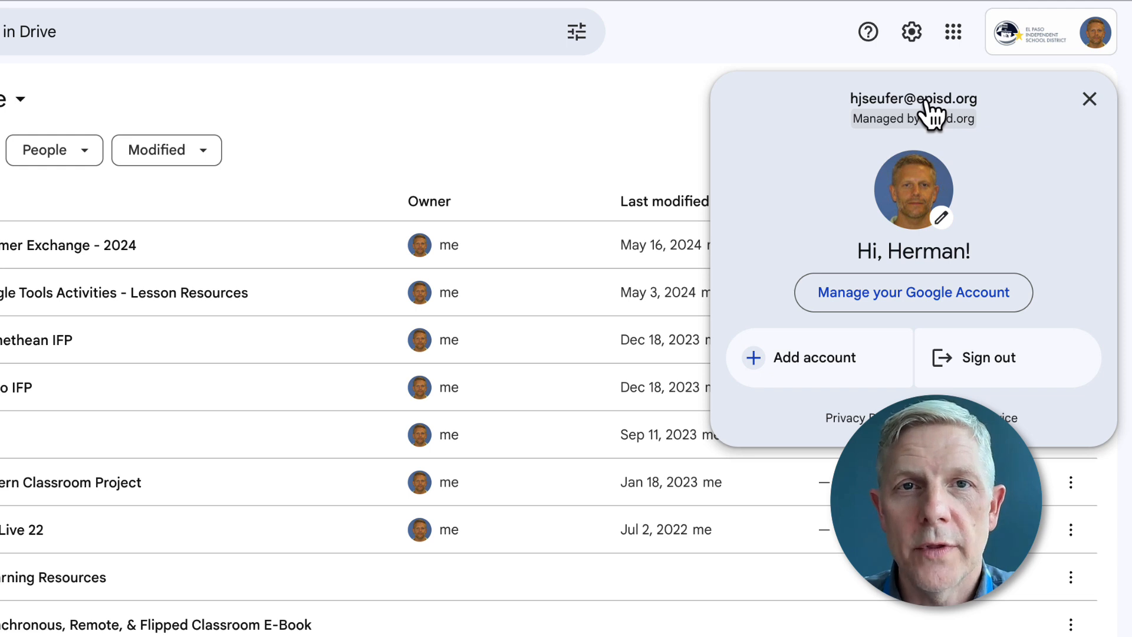
Review the general access options in the sharing settings of the Schoology Stations Menu - 10.03 presentation, then close them.
left_click(744, 32)
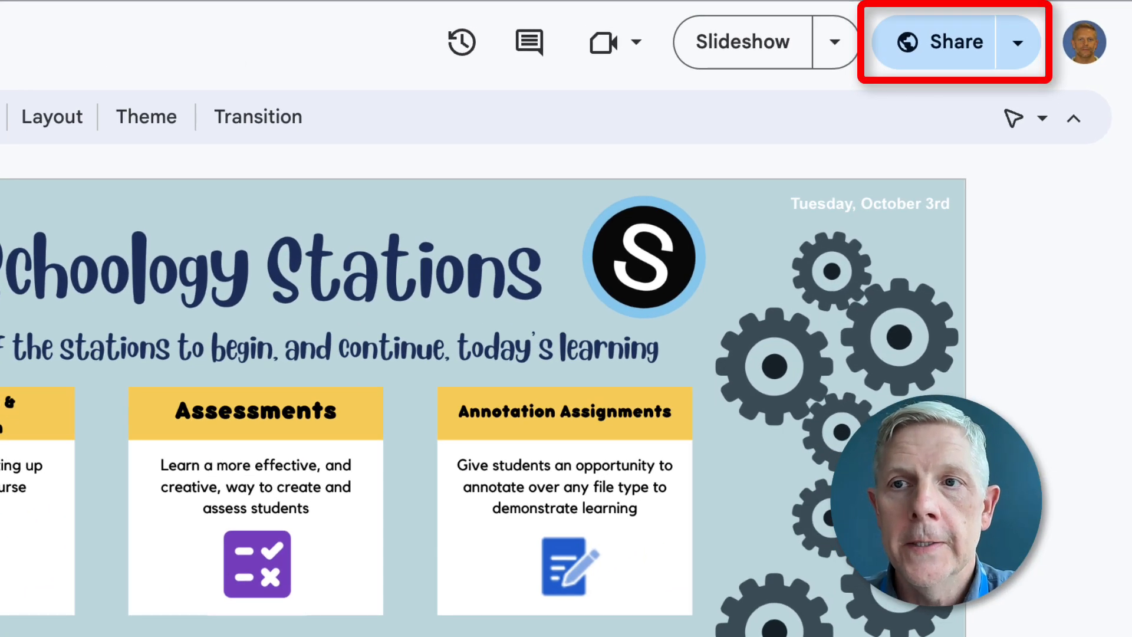
left_click(940, 53)
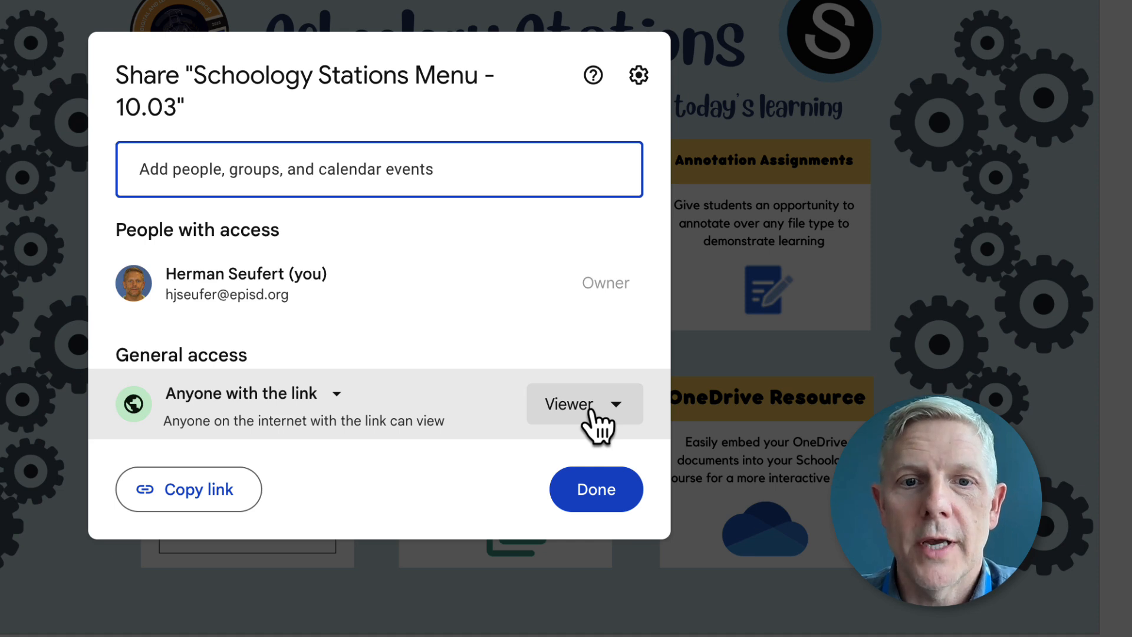
left_click(335, 395)
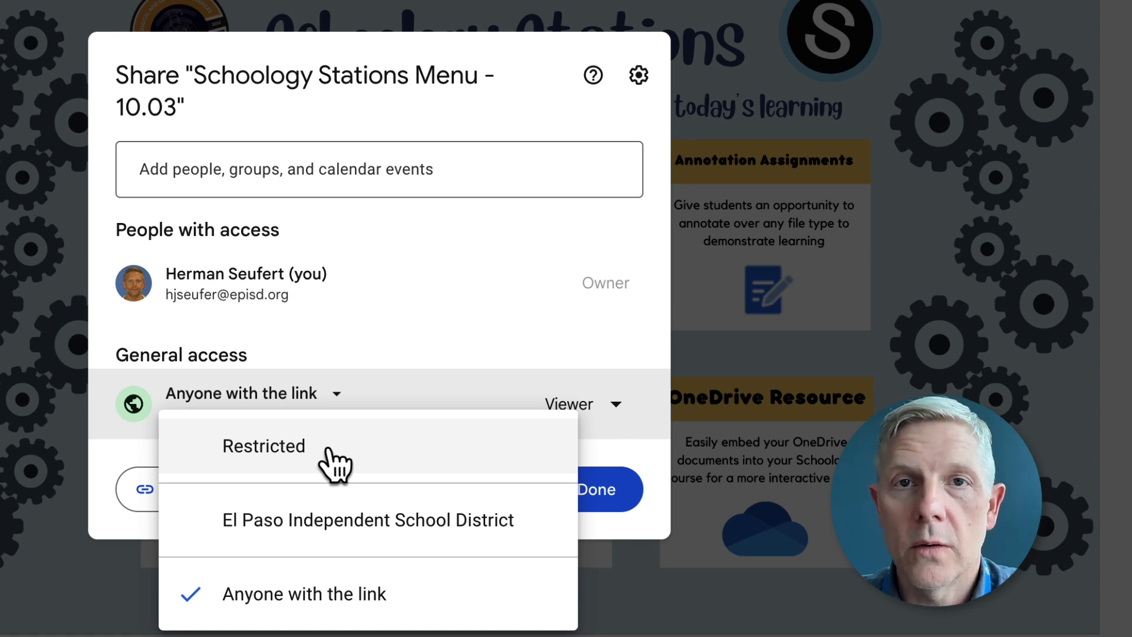
left_click(398, 223)
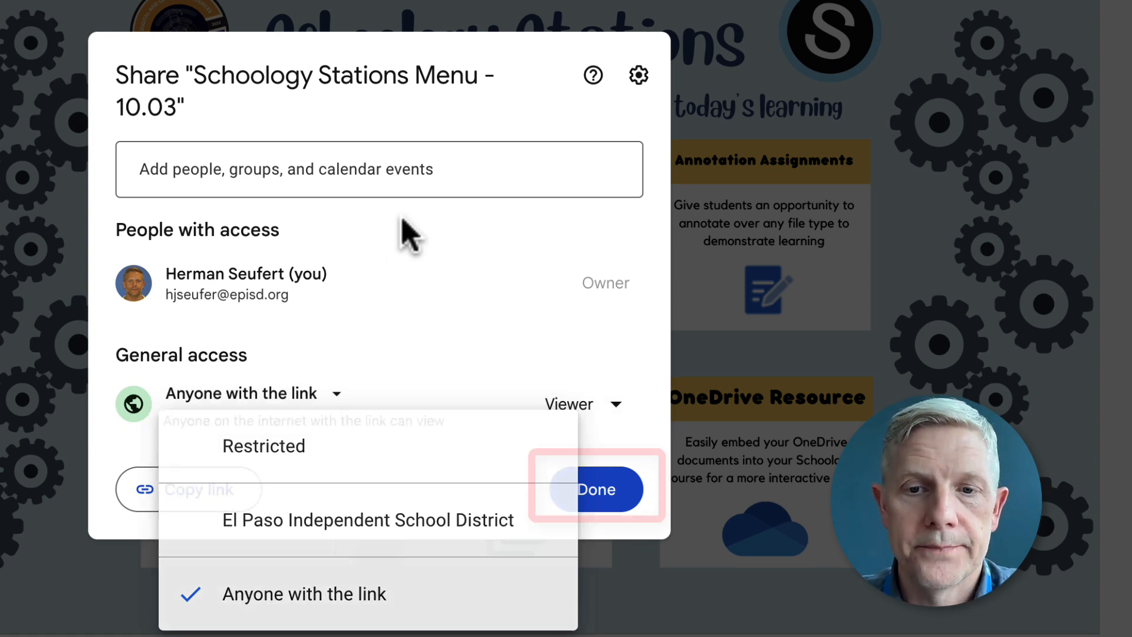
left_click(607, 504)
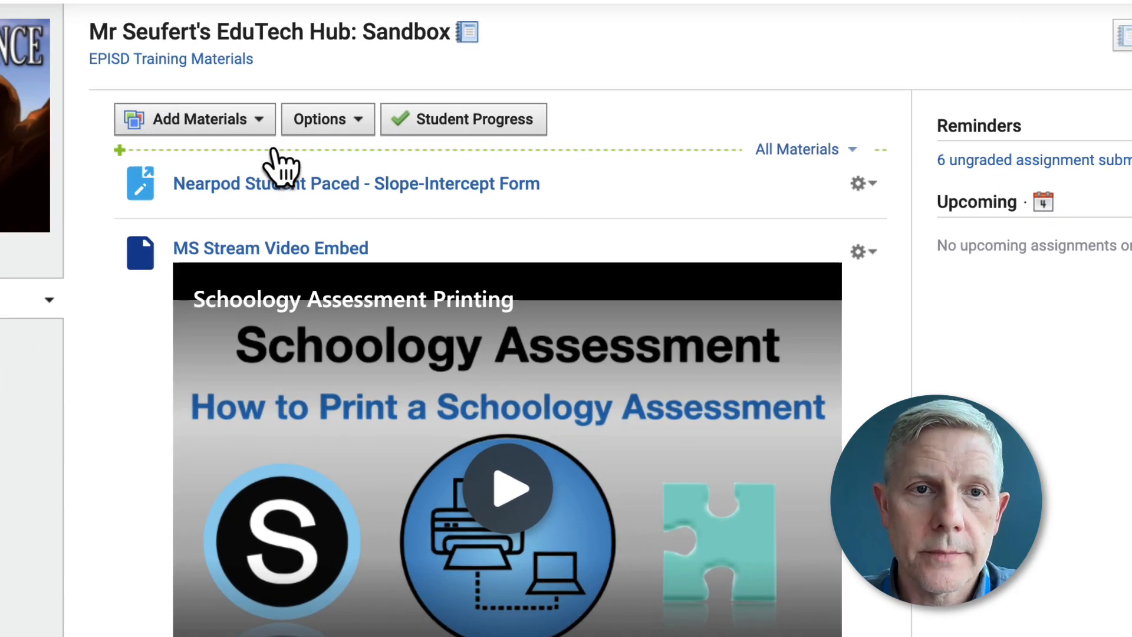
Start a new page in the Sandbox course materials titled "Google Drive Embed" and turn on its inline display option.
left_click(349, 126)
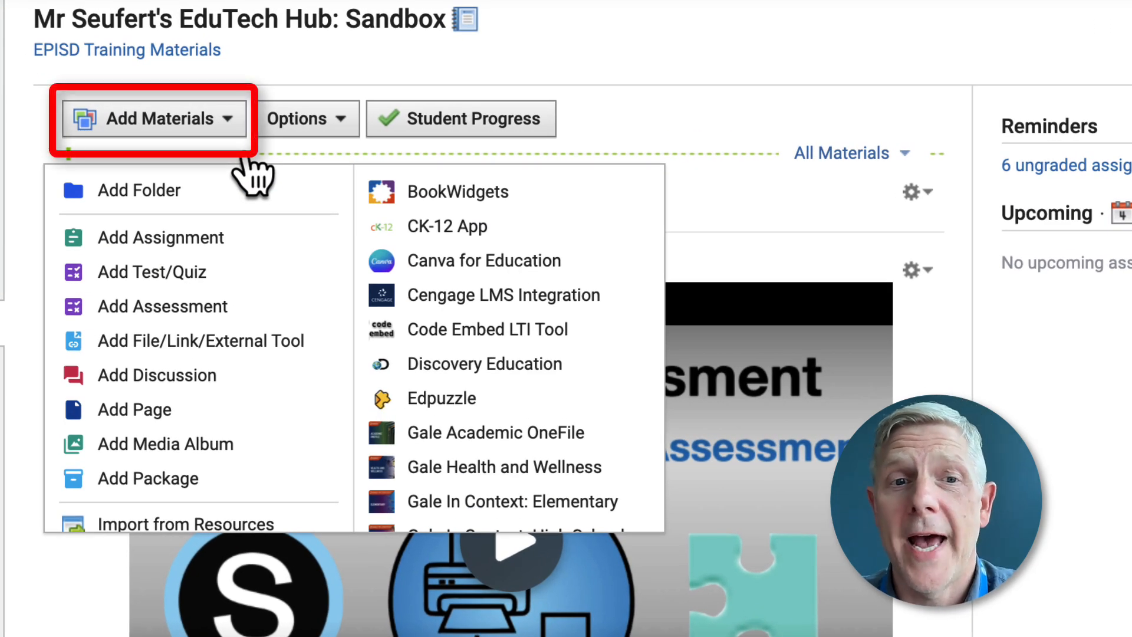
left_click(238, 409)
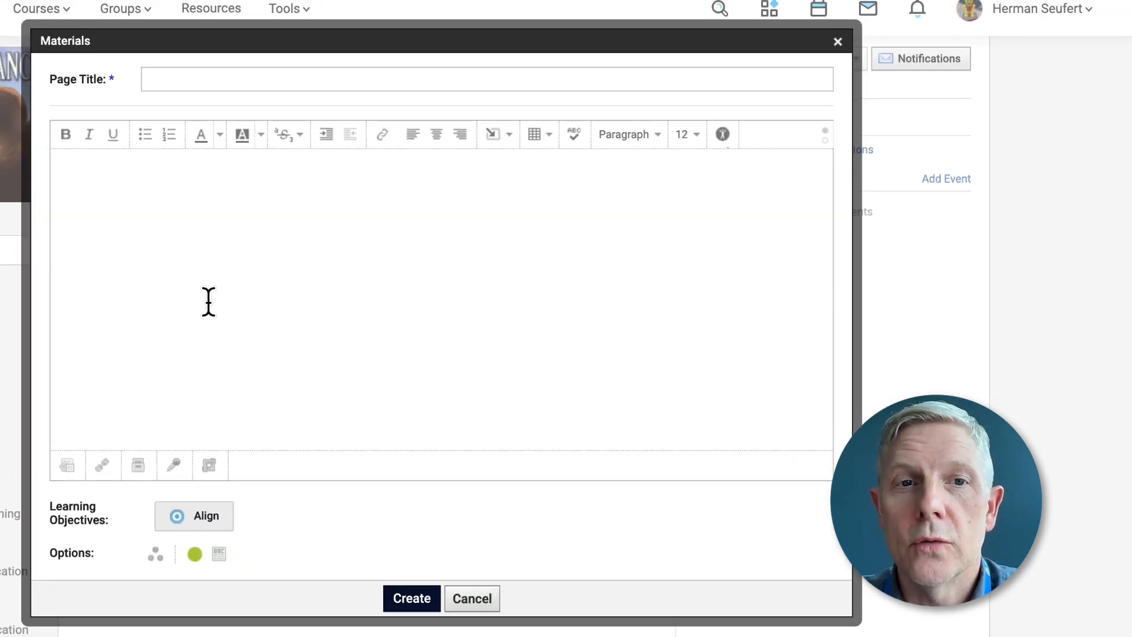
left_click(254, 80)
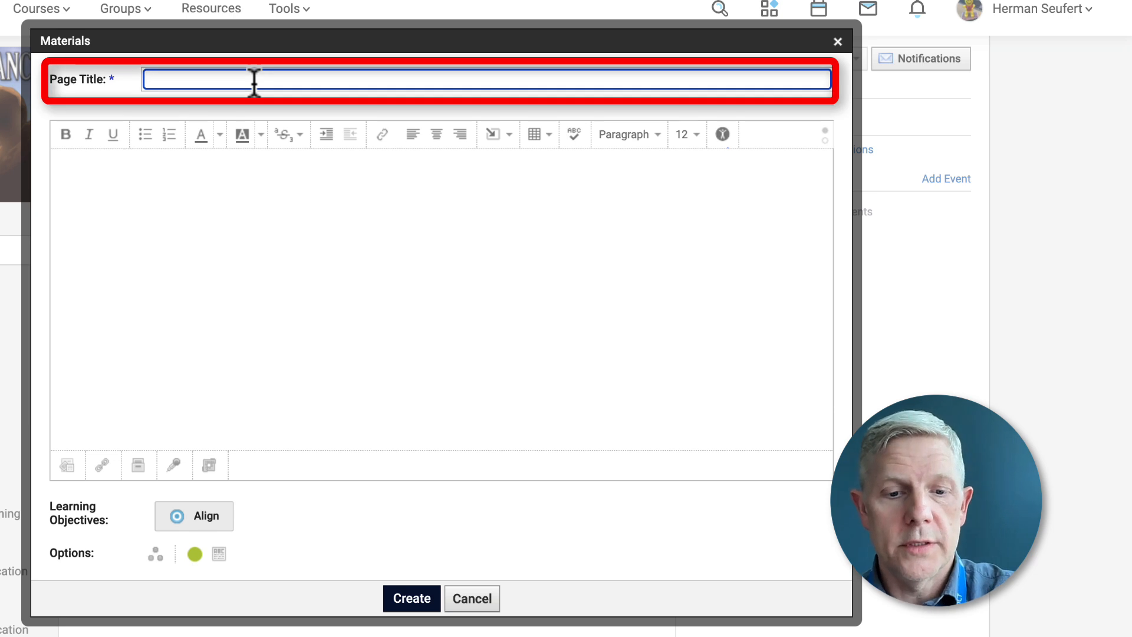
type("Goog")
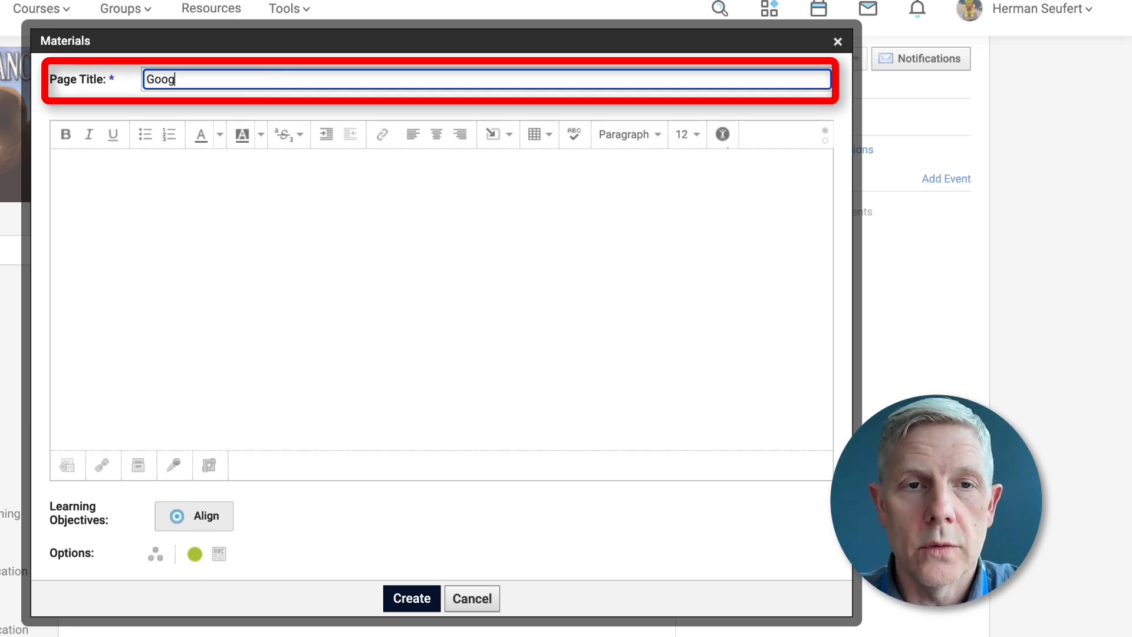
type("le Dri")
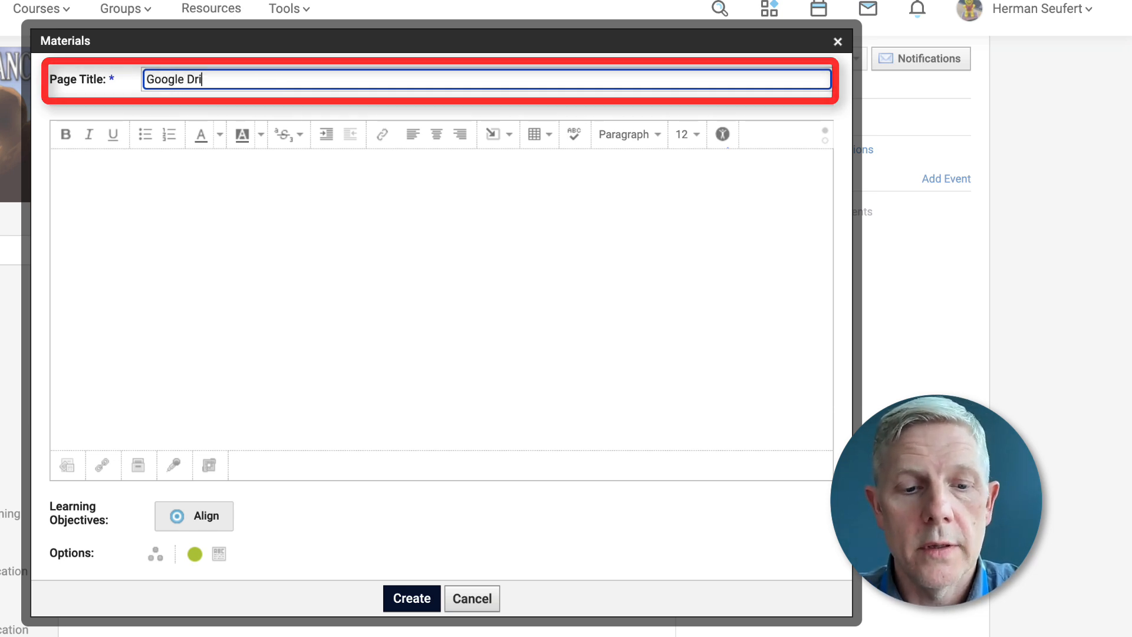
type("ve Embed")
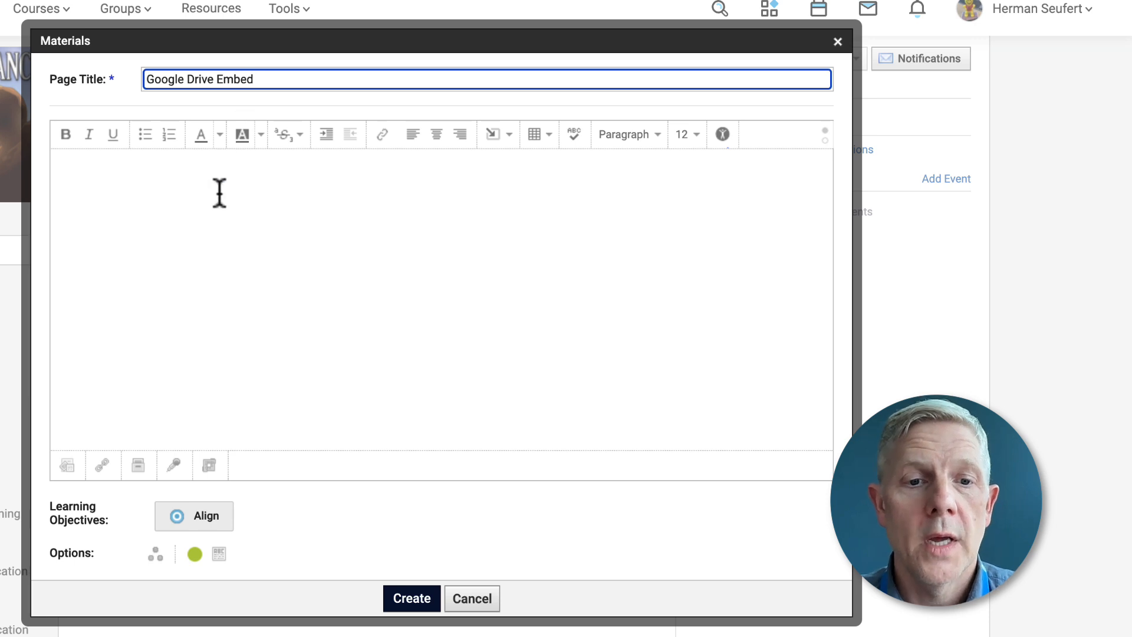
left_click(219, 556)
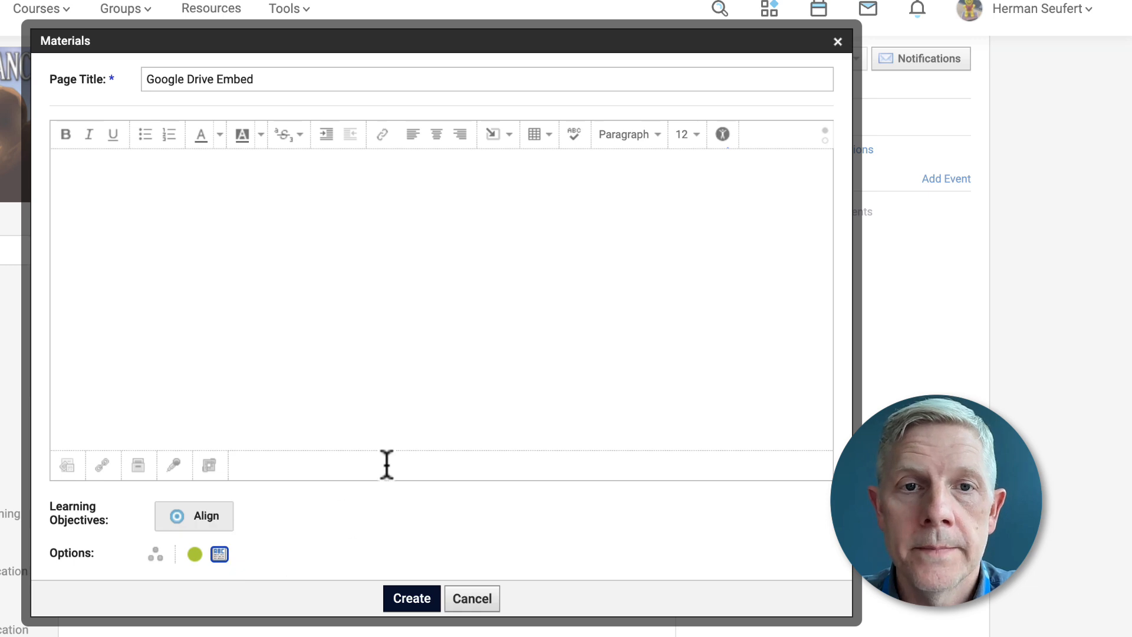
Open the Google Drive Resource App to insert content into the body of the page.
left_click(384, 195)
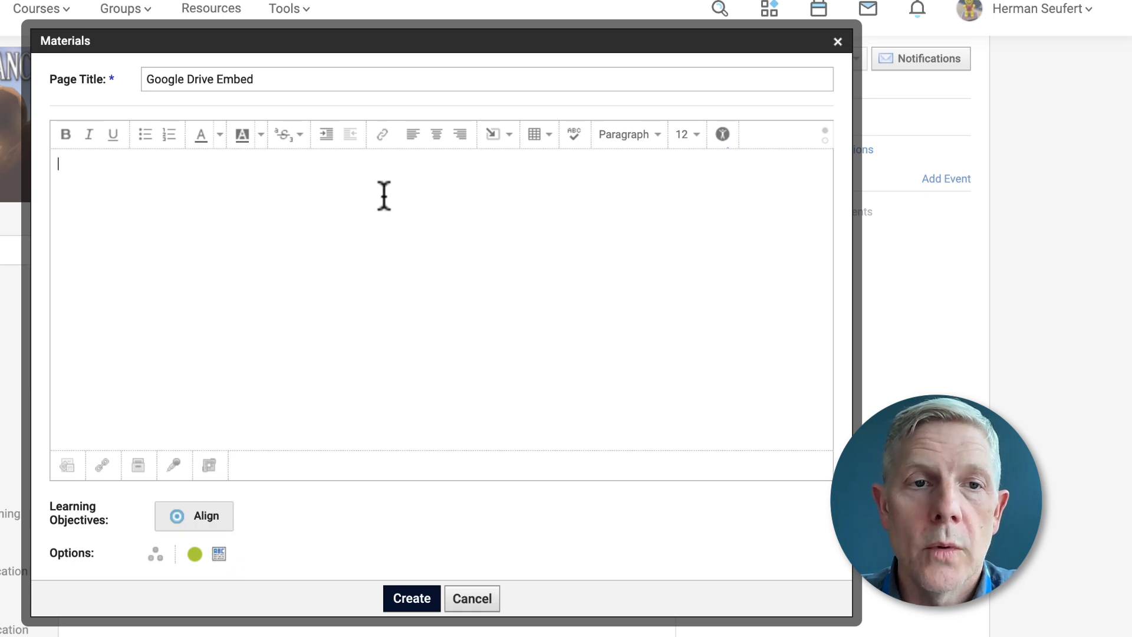
left_click(497, 144)
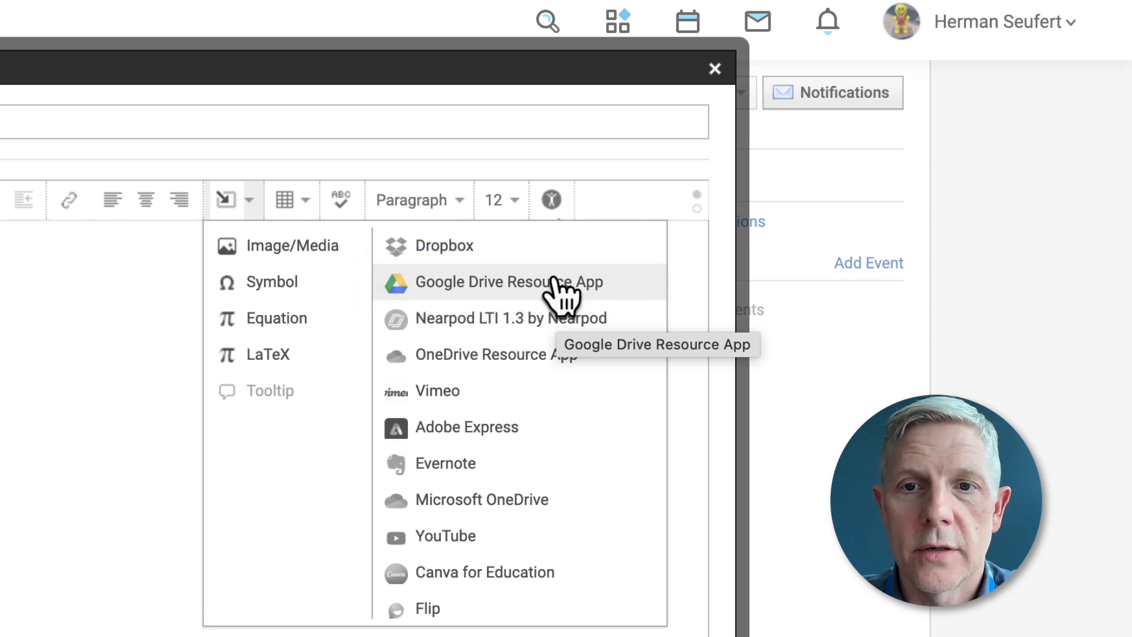
left_click(516, 282)
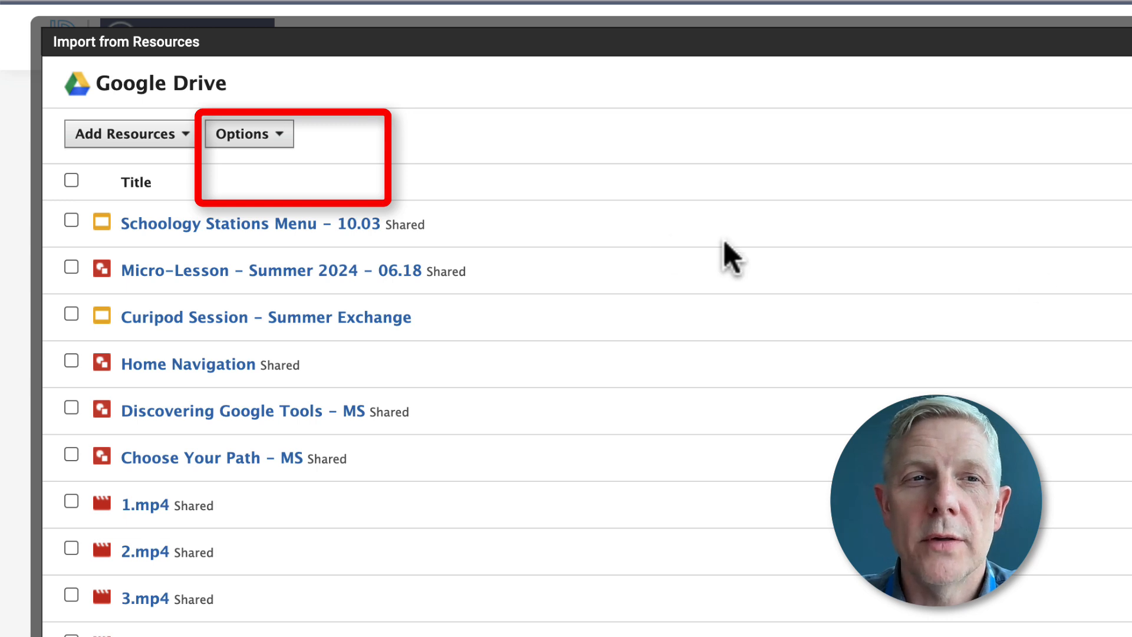
Check which Google account is connected to the resource app and look through the listed Drive resources.
left_click(252, 139)
left_click(266, 171)
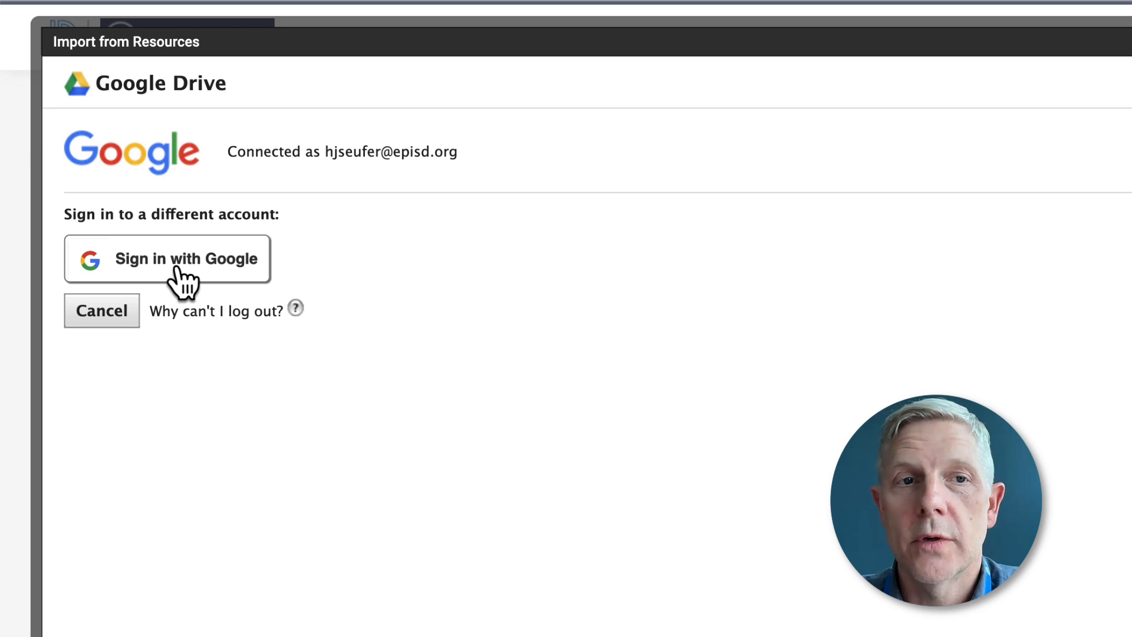
left_click_drag(322, 155, 461, 150)
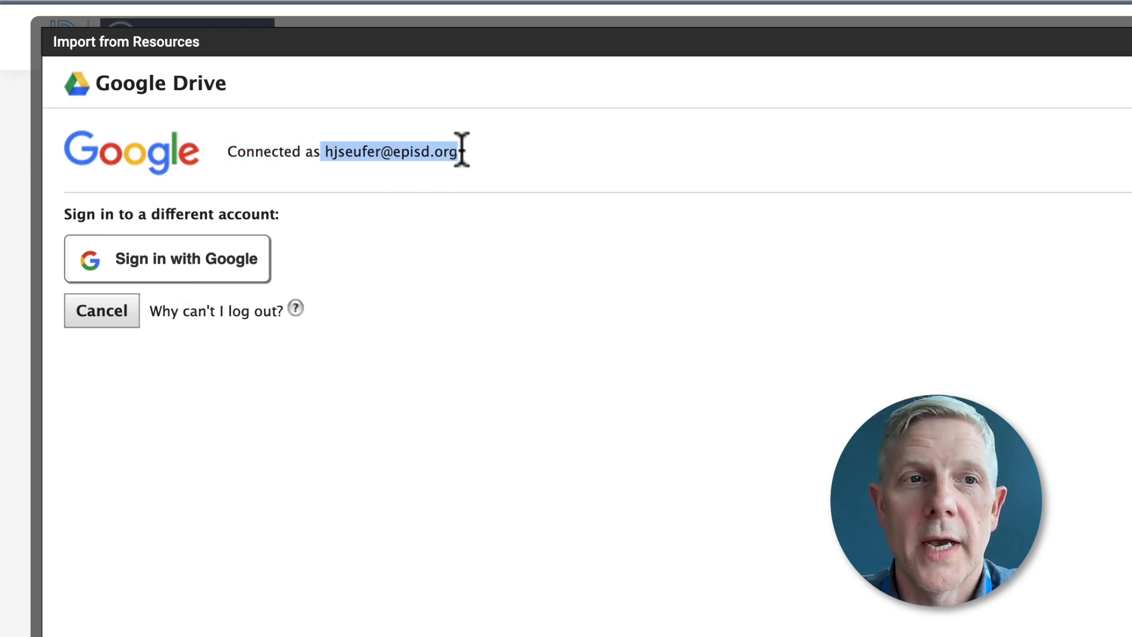
left_click(88, 315)
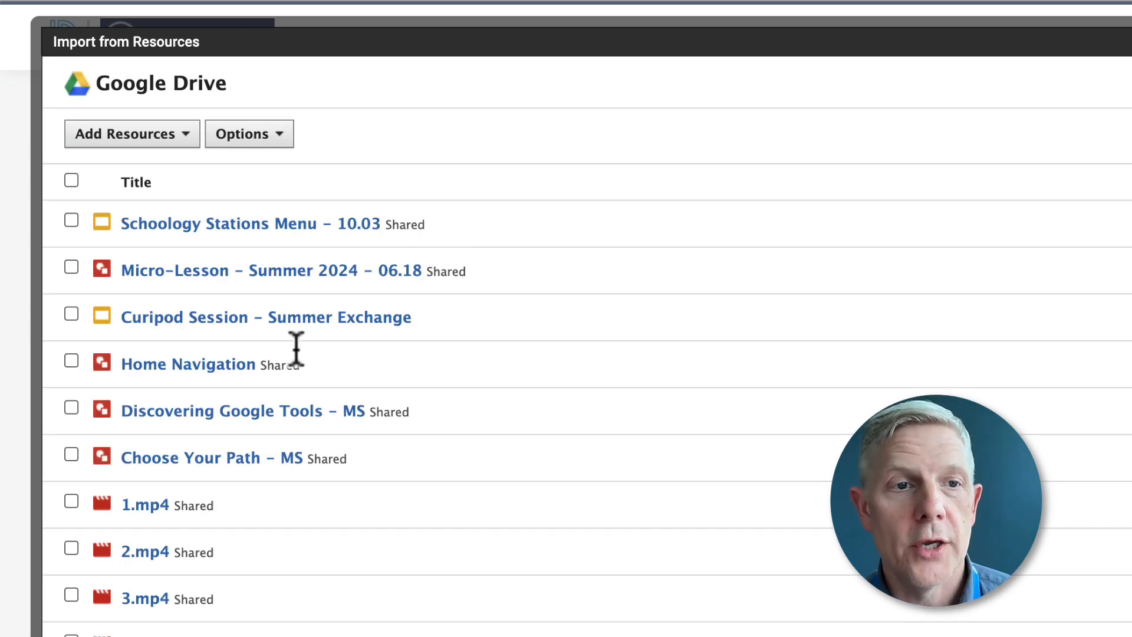
scroll(296, 354, "down", 3)
scroll(294, 370, "down", 18)
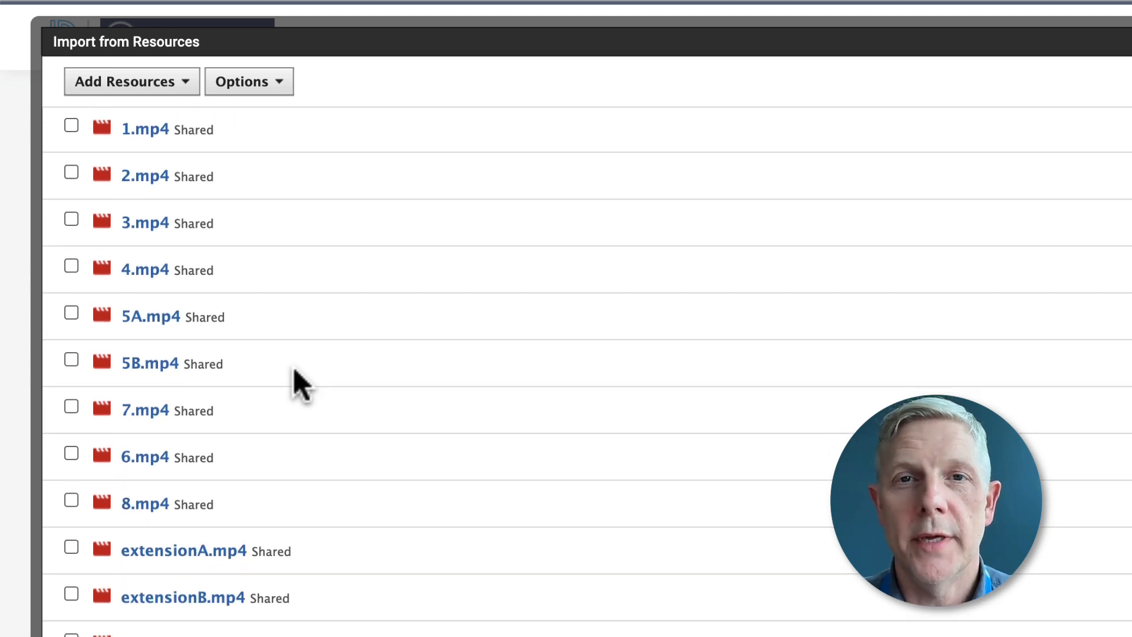
scroll(301, 387, "up", 20)
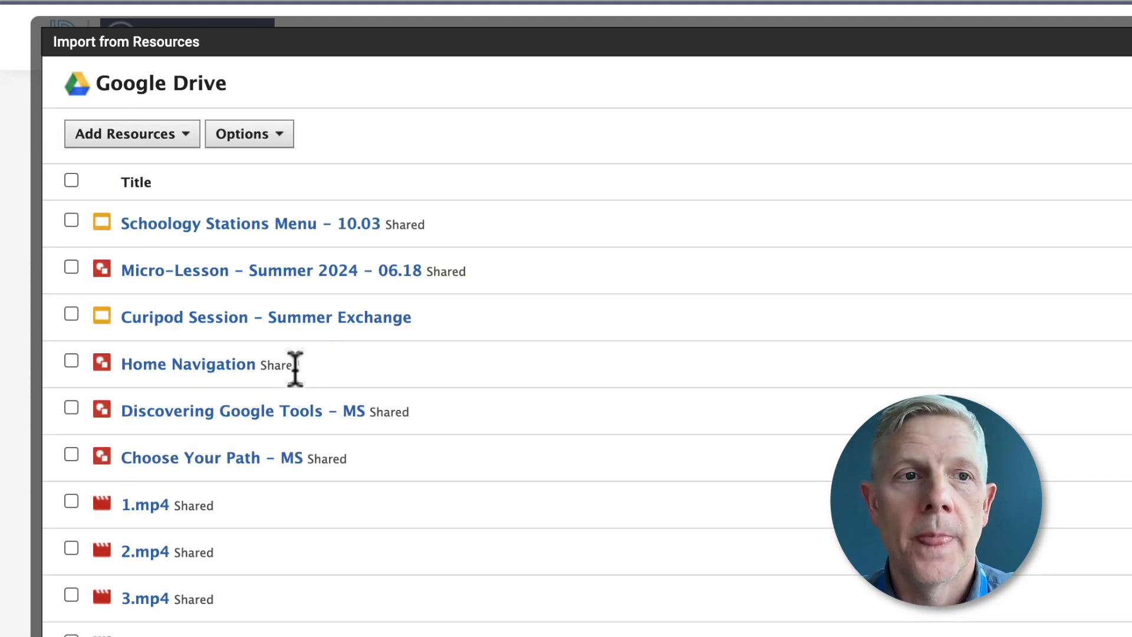
Try to add the Schoology Stations presentation from Google Drive to the resource list.
left_click(154, 146)
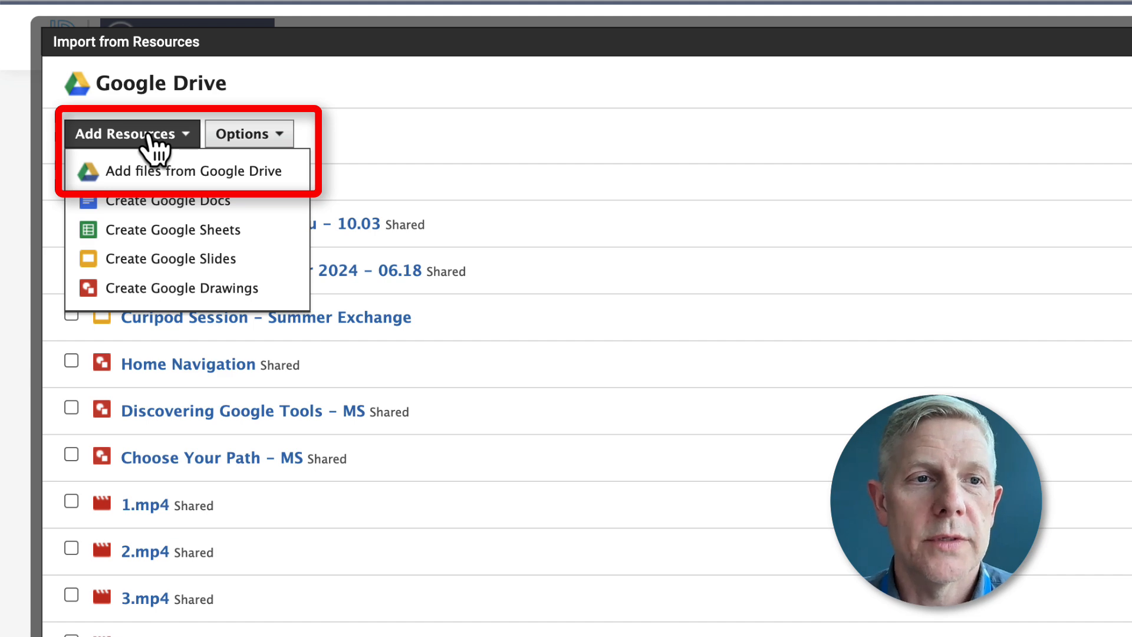
left_click(219, 169)
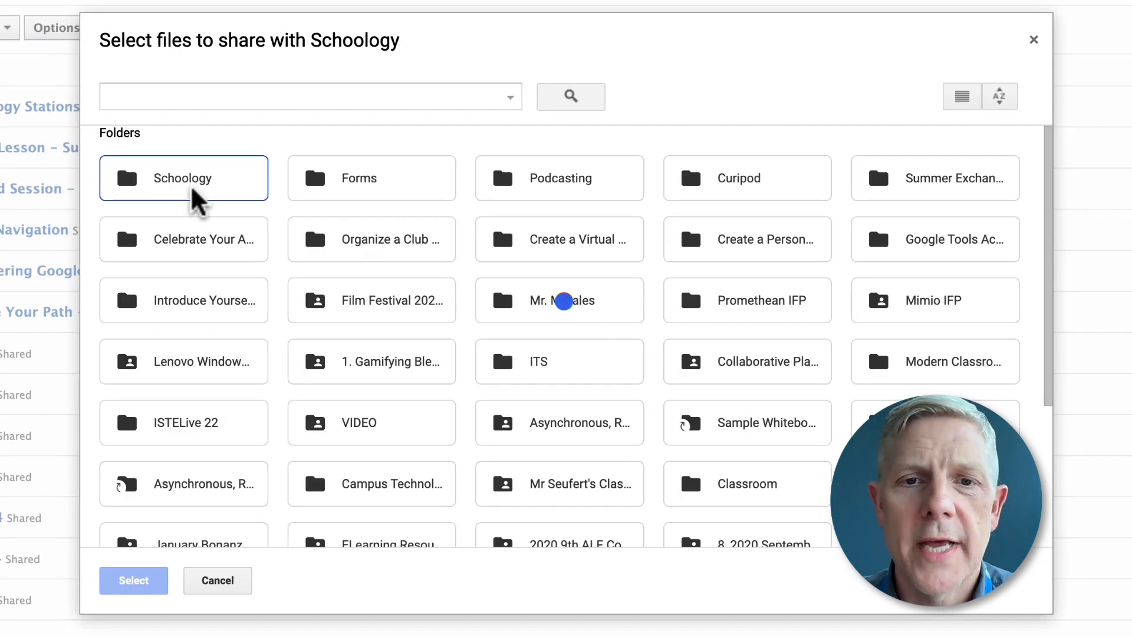
scroll(398, 243, "down", 10)
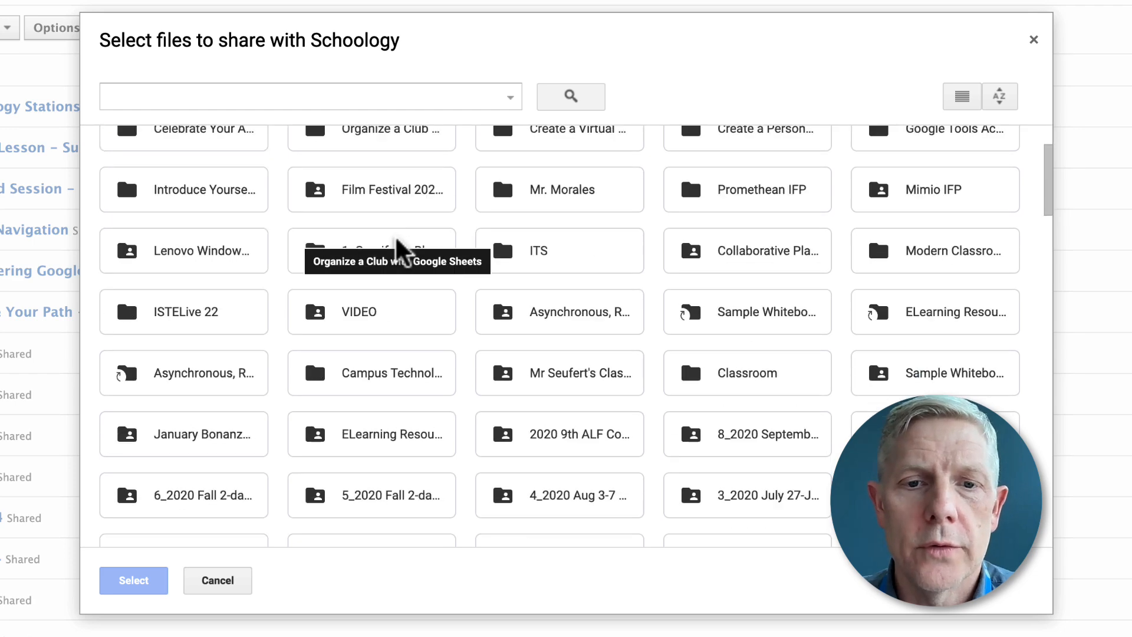
scroll(397, 242, "up", 10)
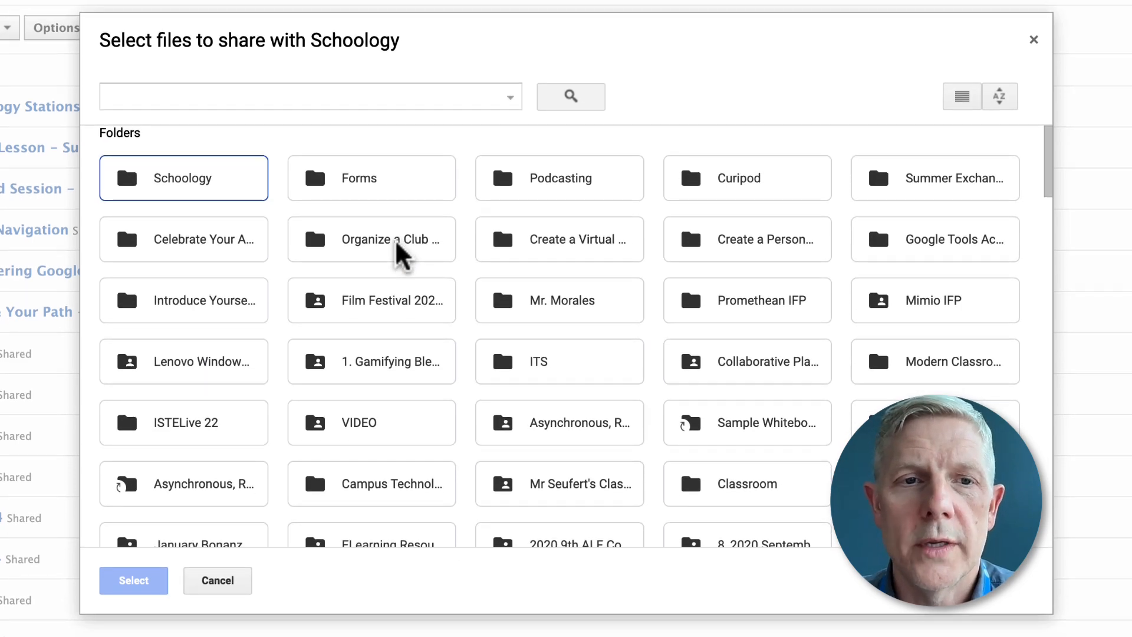
scroll(379, 324, "down", 10)
left_click(235, 373)
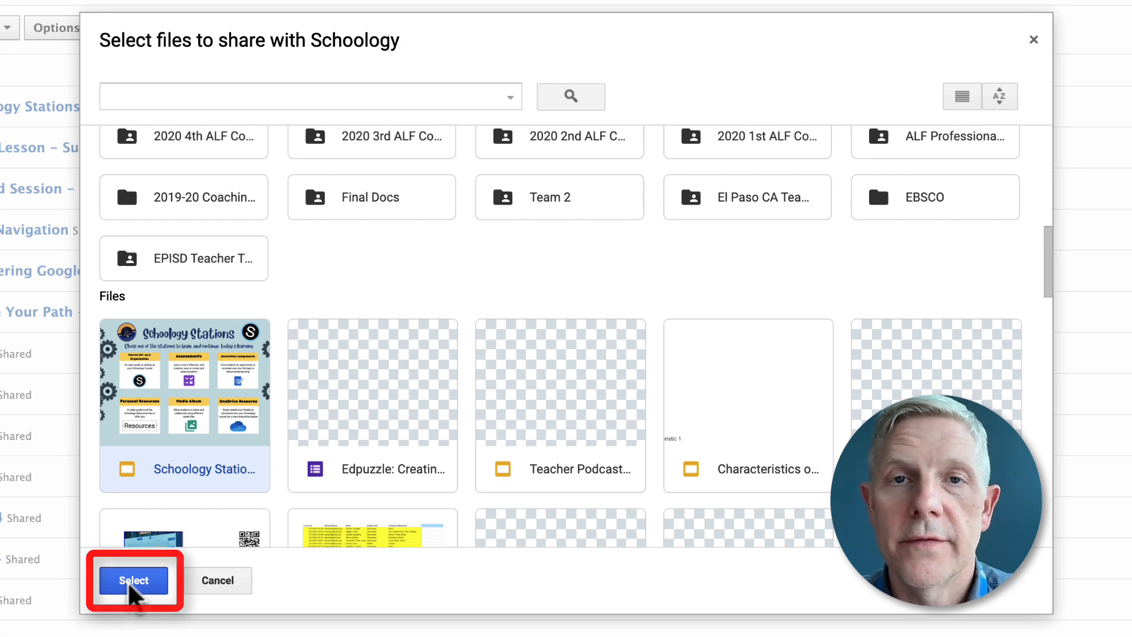
left_click(1033, 40)
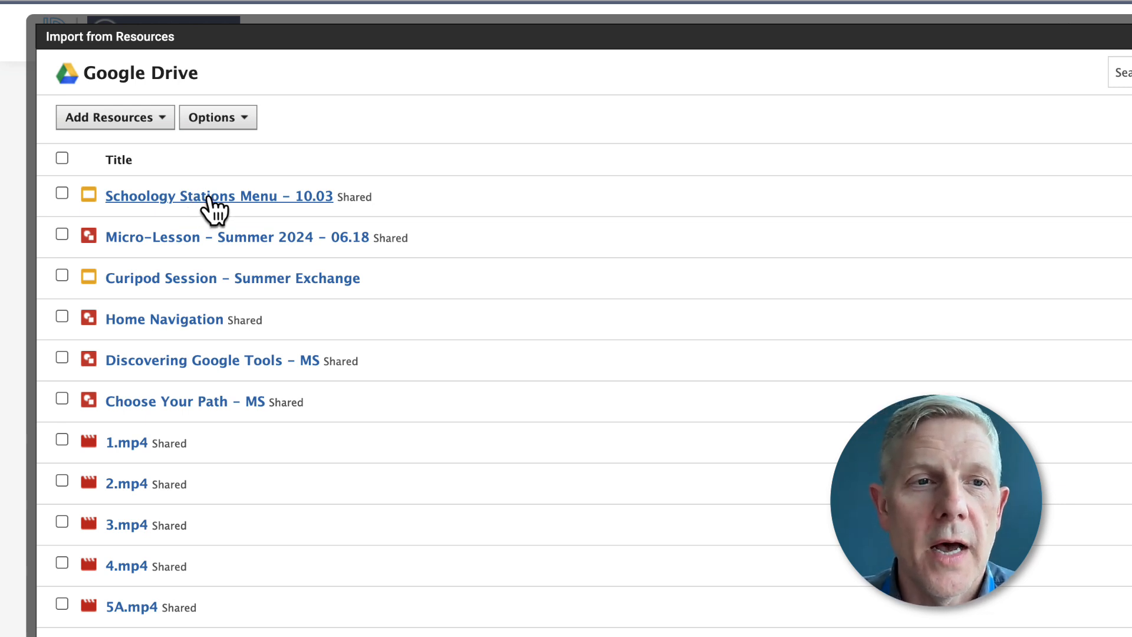
Preview the Schoology Stations Menu - 10.03 presentation, including its second slide, in a separate window and close it.
left_click(208, 196)
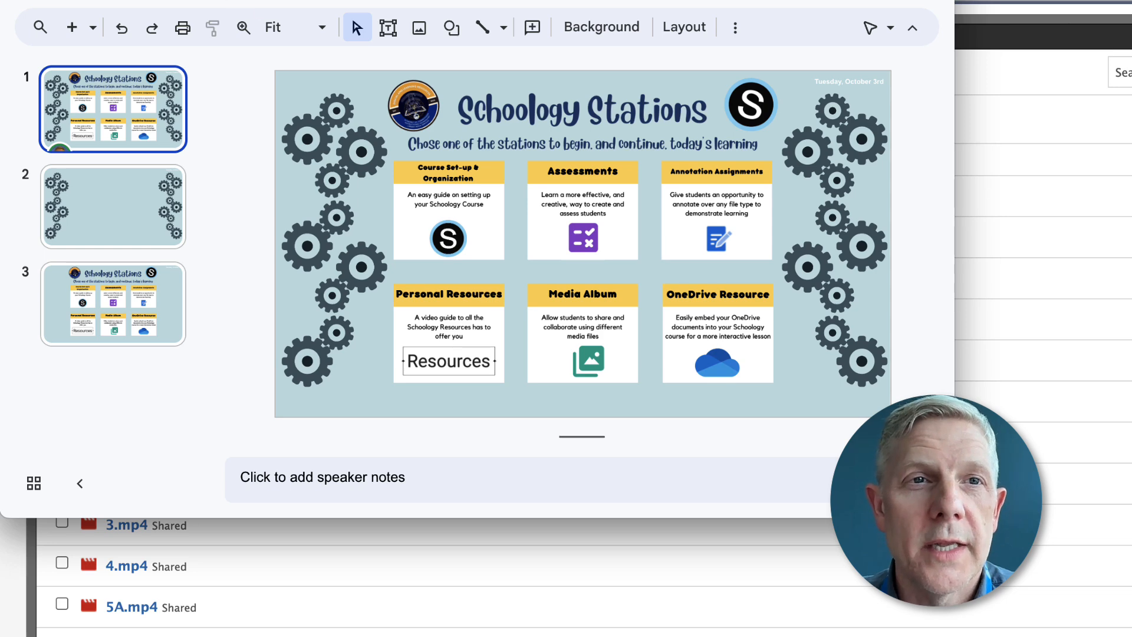
left_click_drag(327, 0, 390, 28)
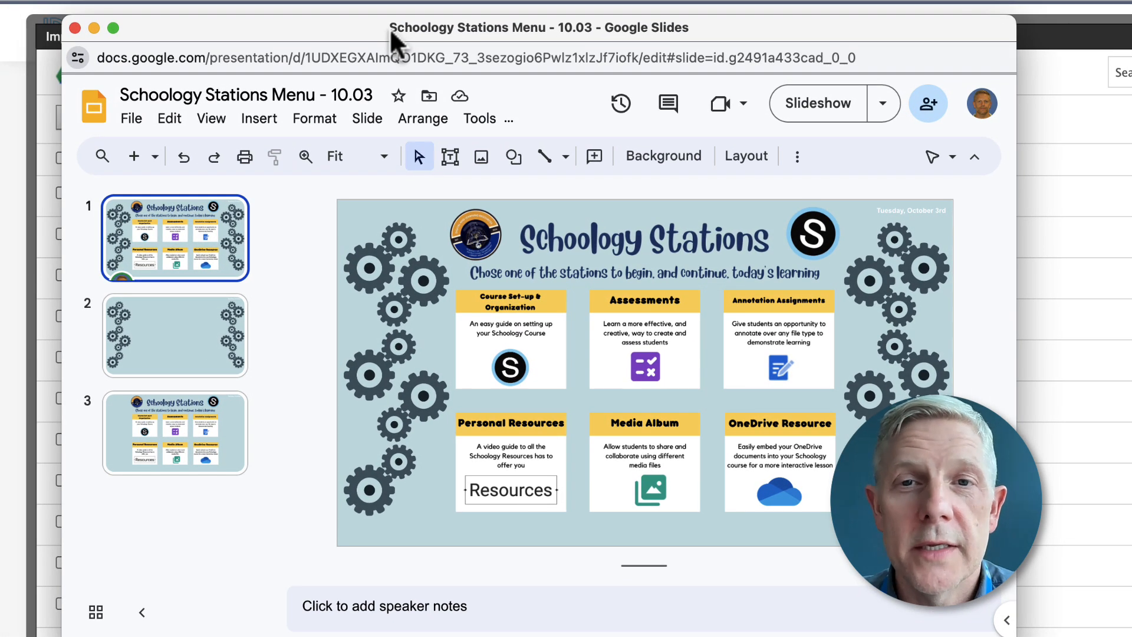
left_click(184, 330)
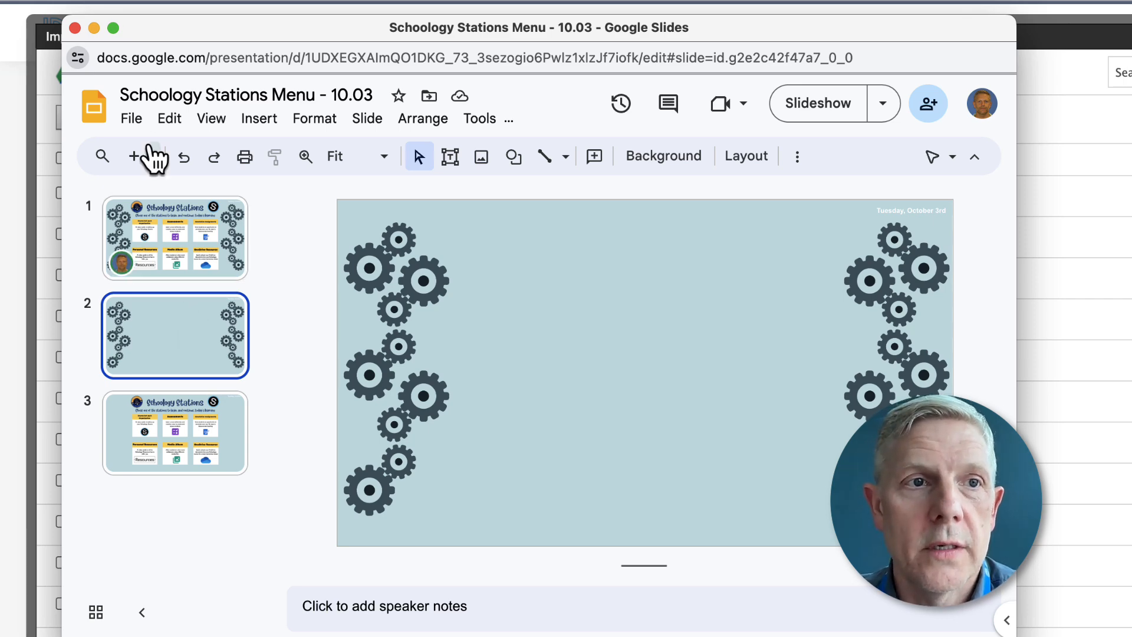
left_click(74, 28)
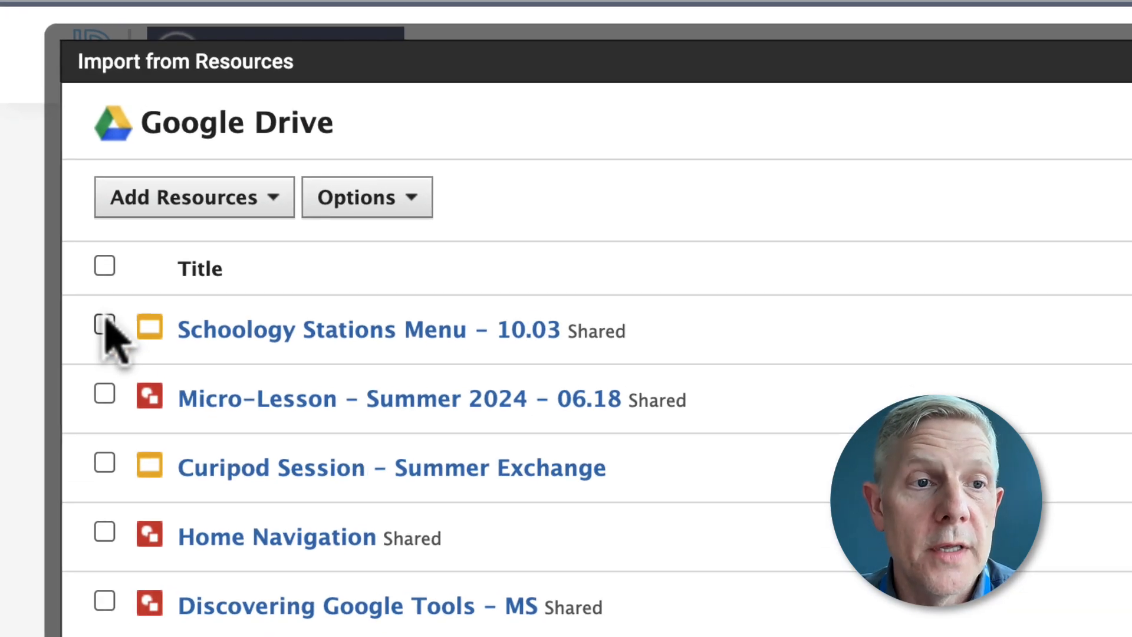
Import the Schoology Stations Menu - 10.03 presentation into the page as an embed and remove the blank line above it.
left_click(62, 193)
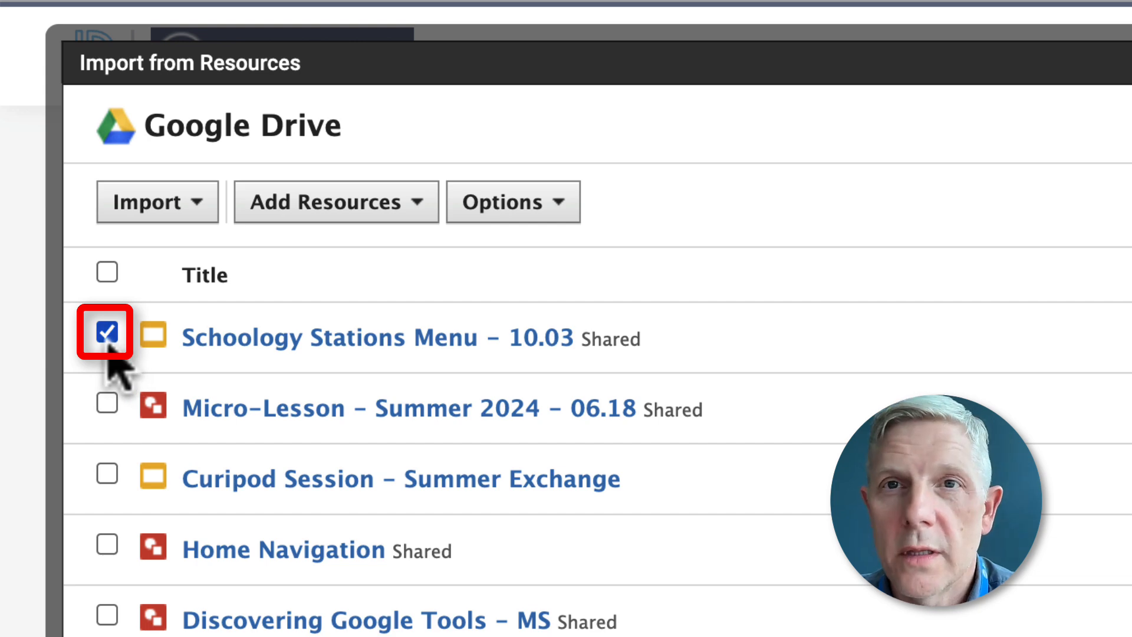
left_click(198, 205)
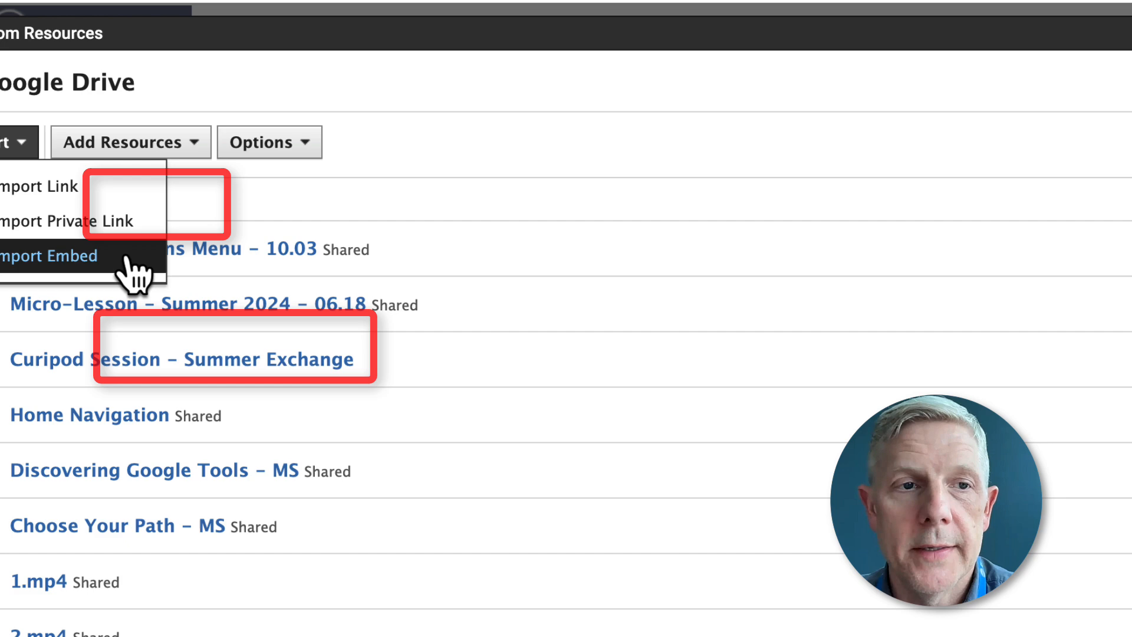
left_click(329, 351)
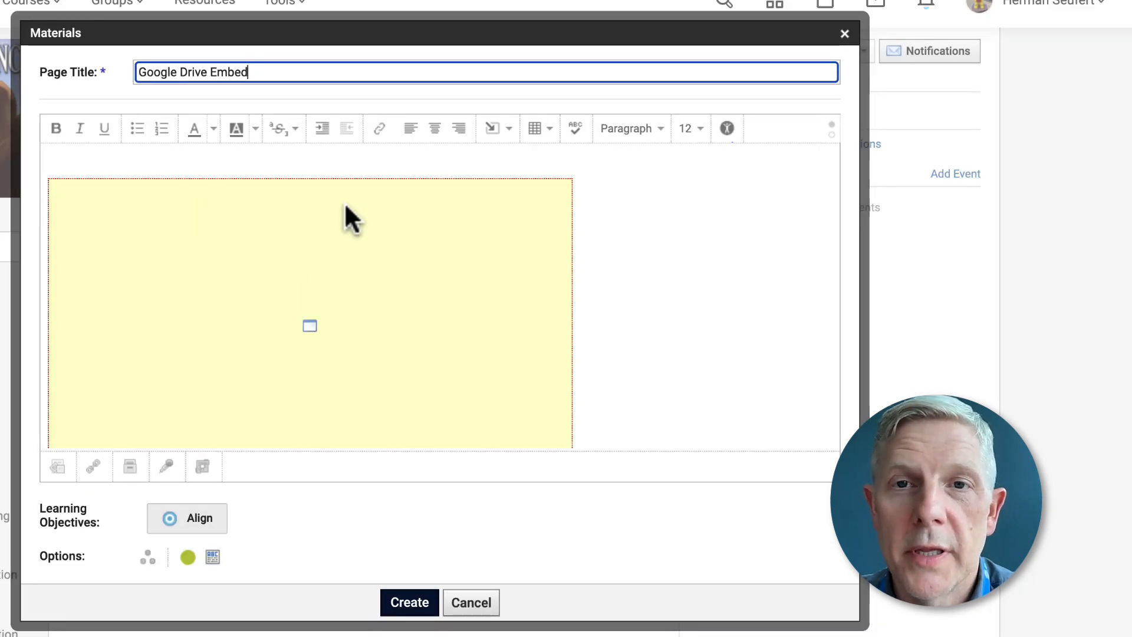
left_click(299, 160)
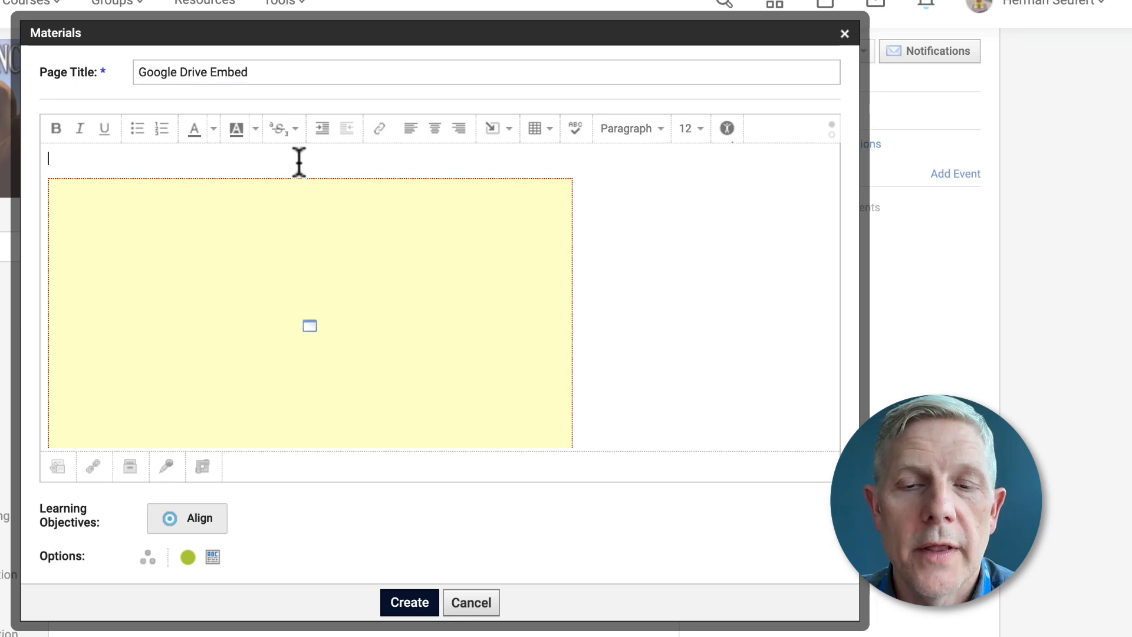
key("Delete")
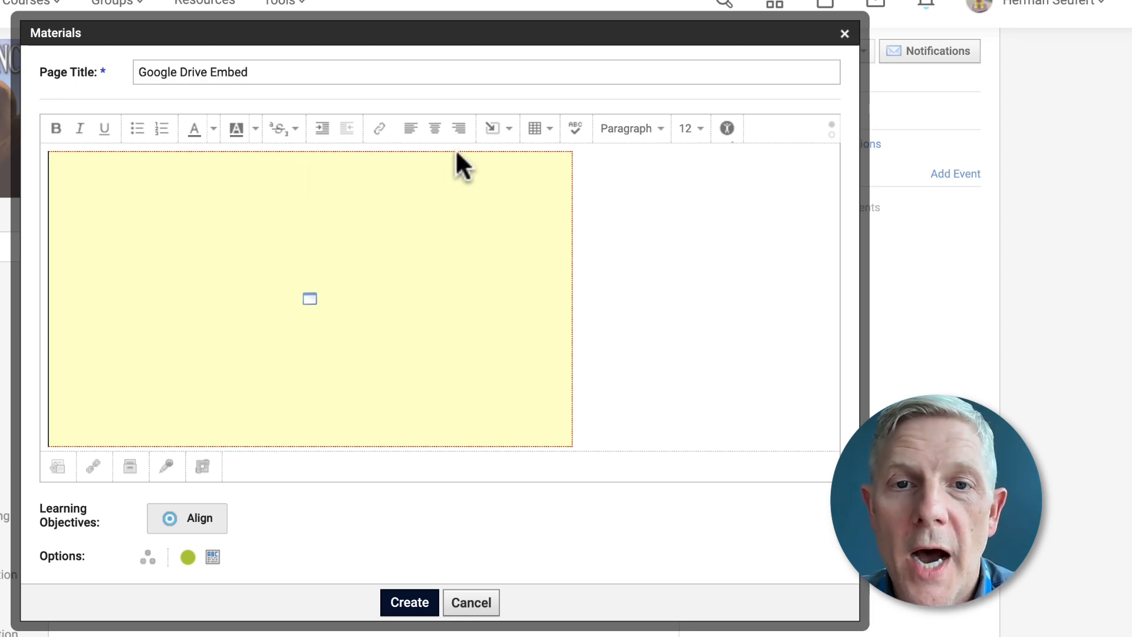
Centre the embedded presentation on the Google Drive Embed page and create the page.
left_click(435, 131)
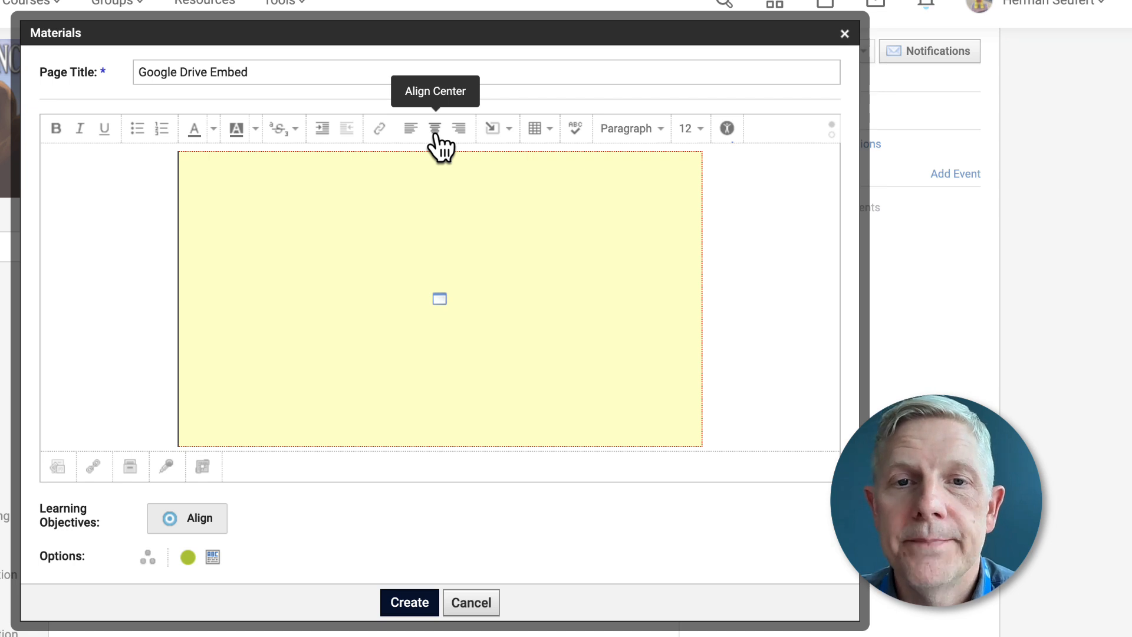
left_click(451, 236)
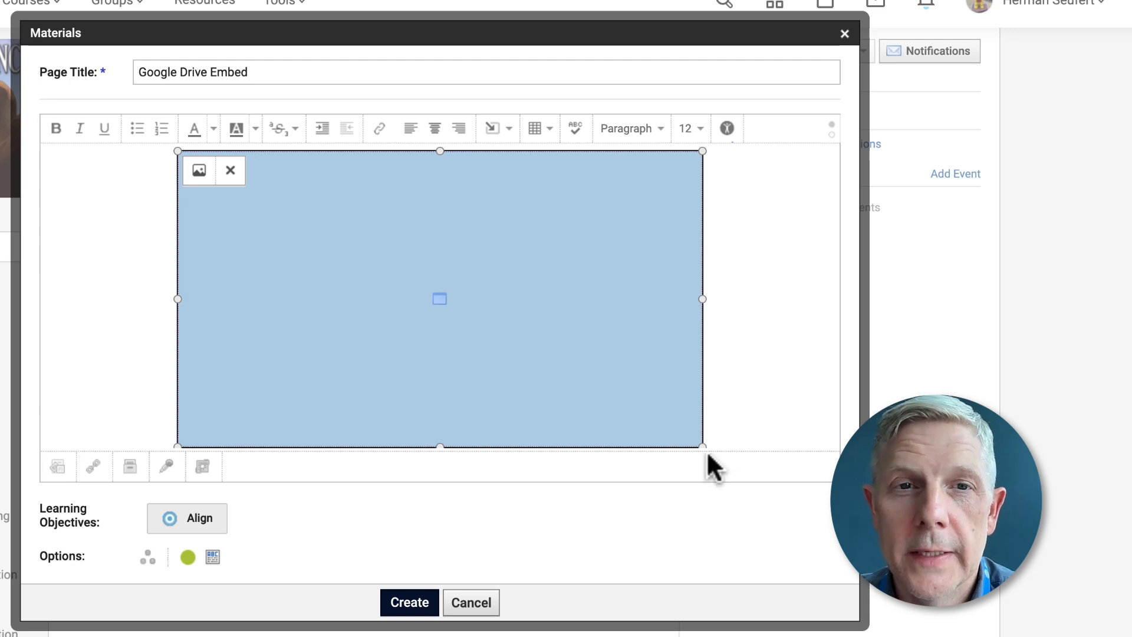
left_click(409, 602)
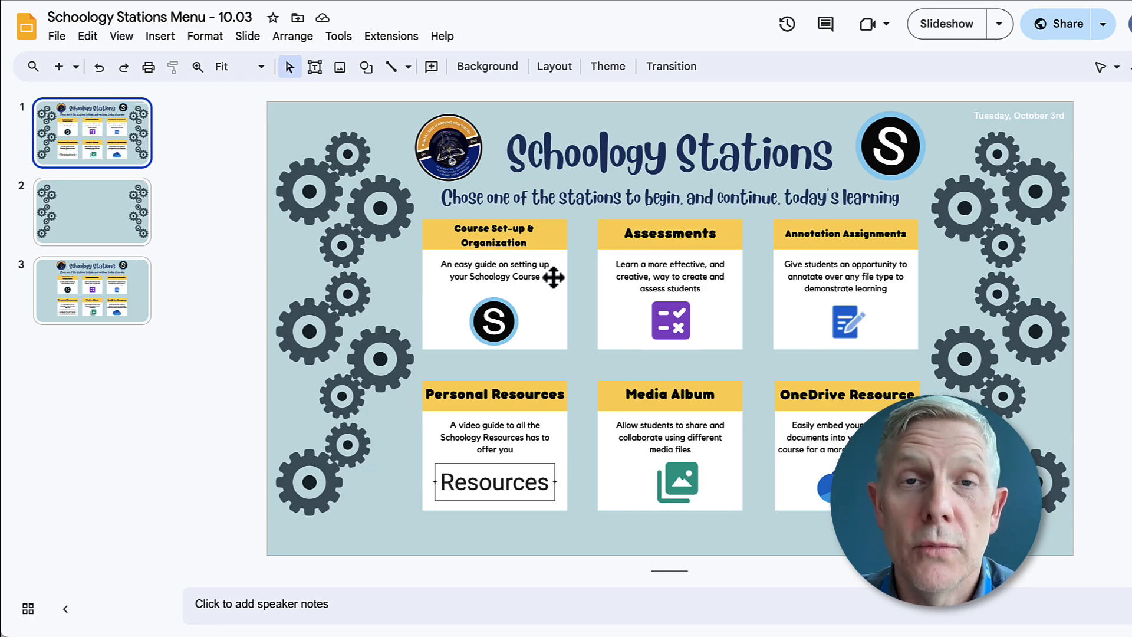
In the source Google Slides presentation, inspect the links on the Course Set-up & Organization, Assessments and Annotation Assignments cards.
left_click(539, 278)
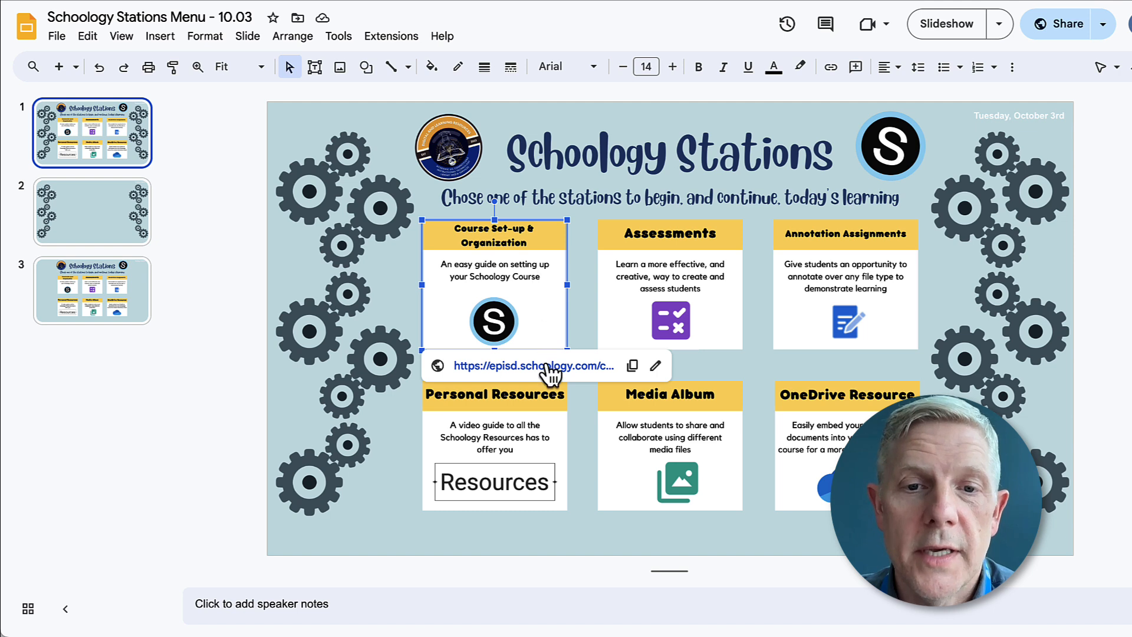
left_click(627, 299)
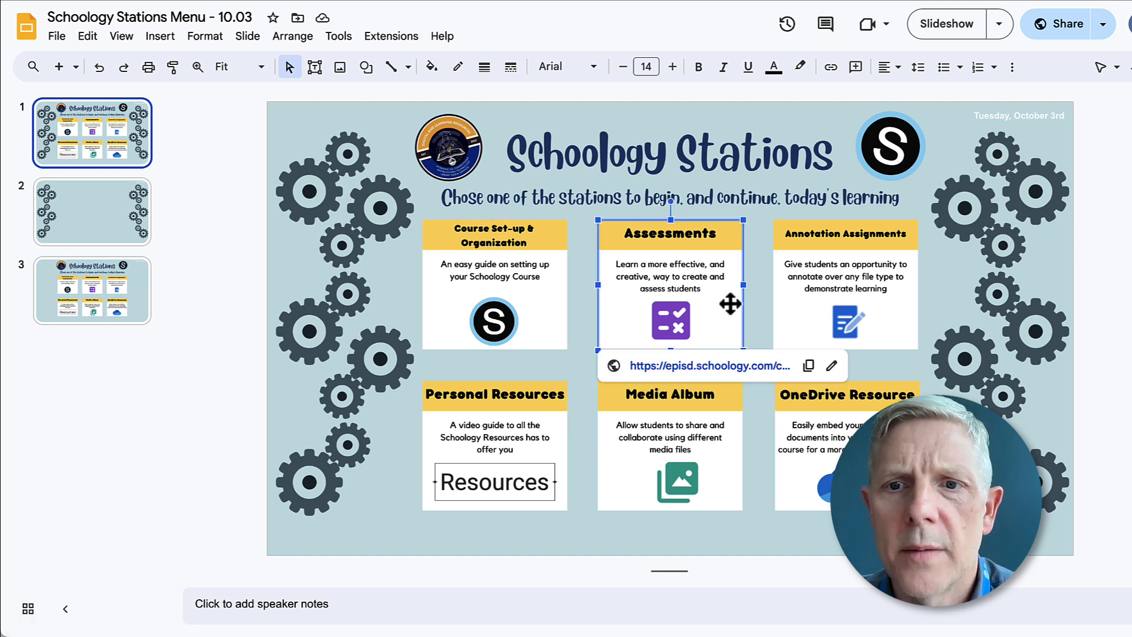
left_click(837, 303)
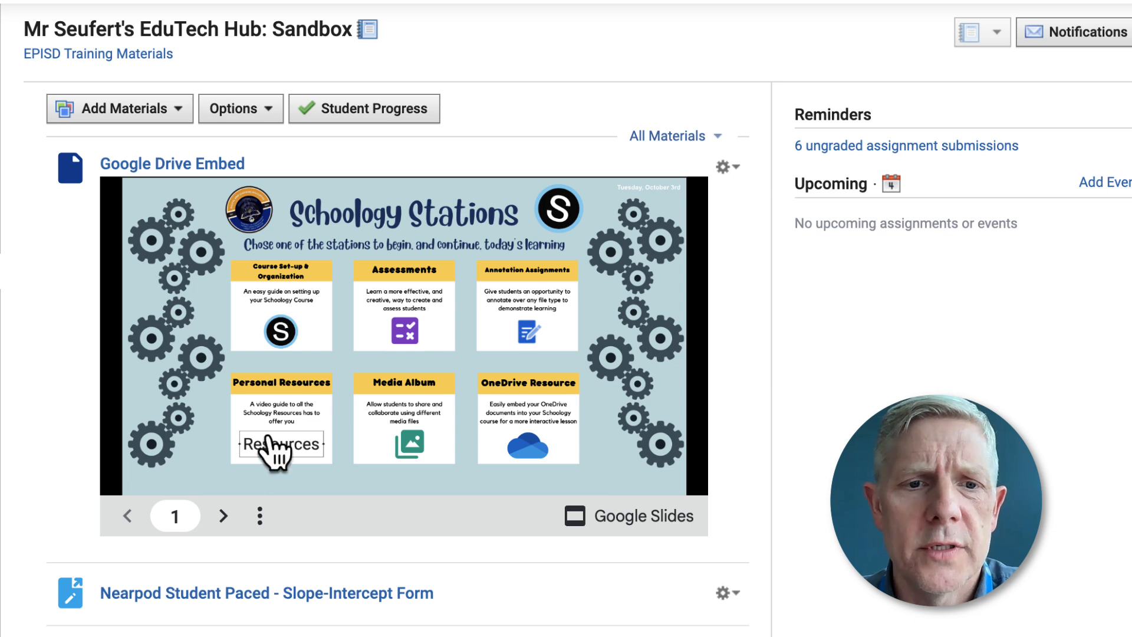
Page forward through the embedded presentation on the Schoology course page to slide 3 and back to the first slide.
left_click(223, 516)
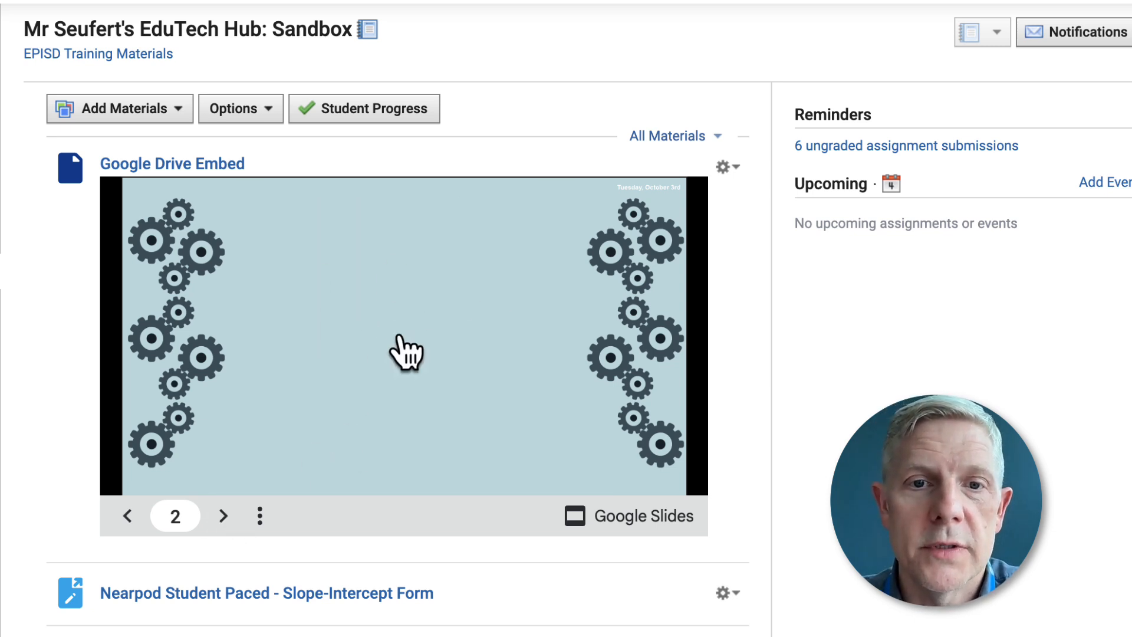
left_click(228, 518)
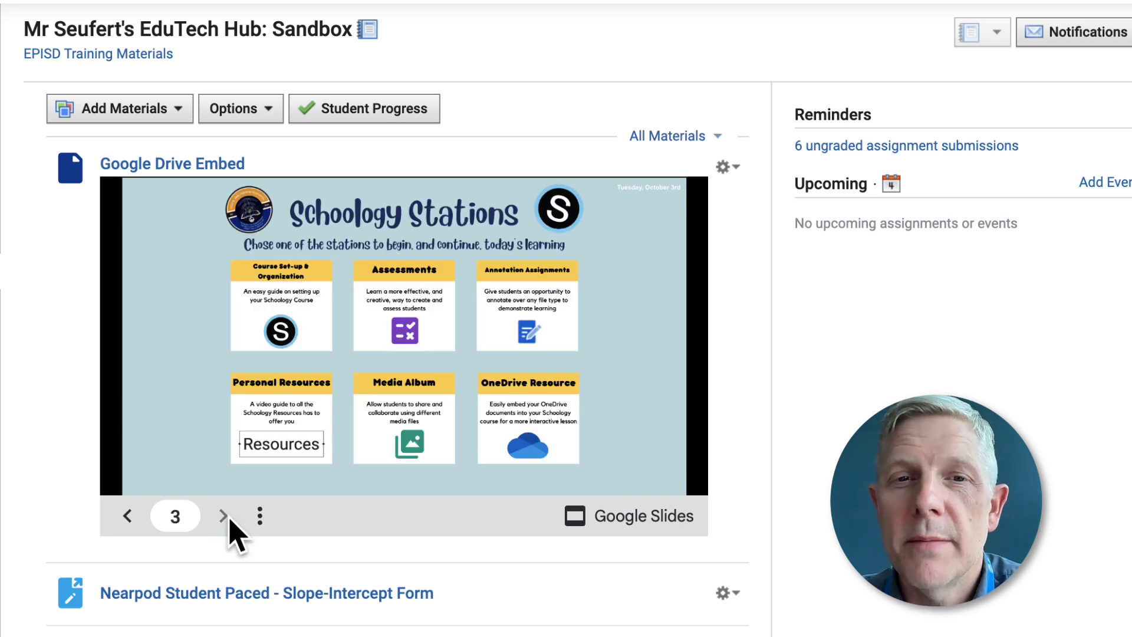
left_click(127, 516)
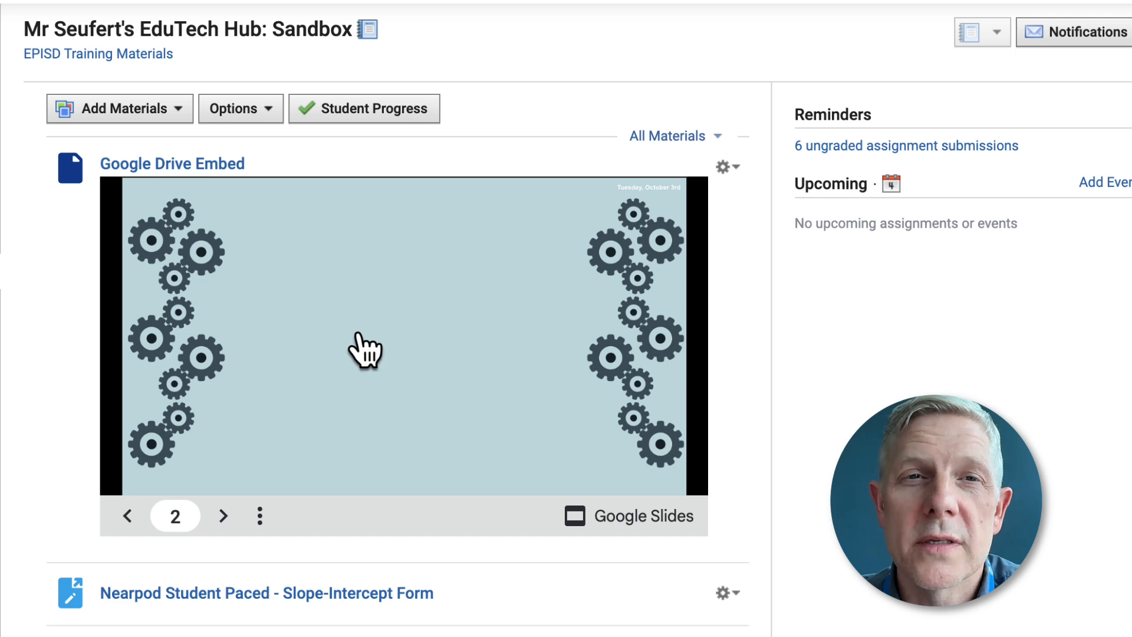
left_click(127, 517)
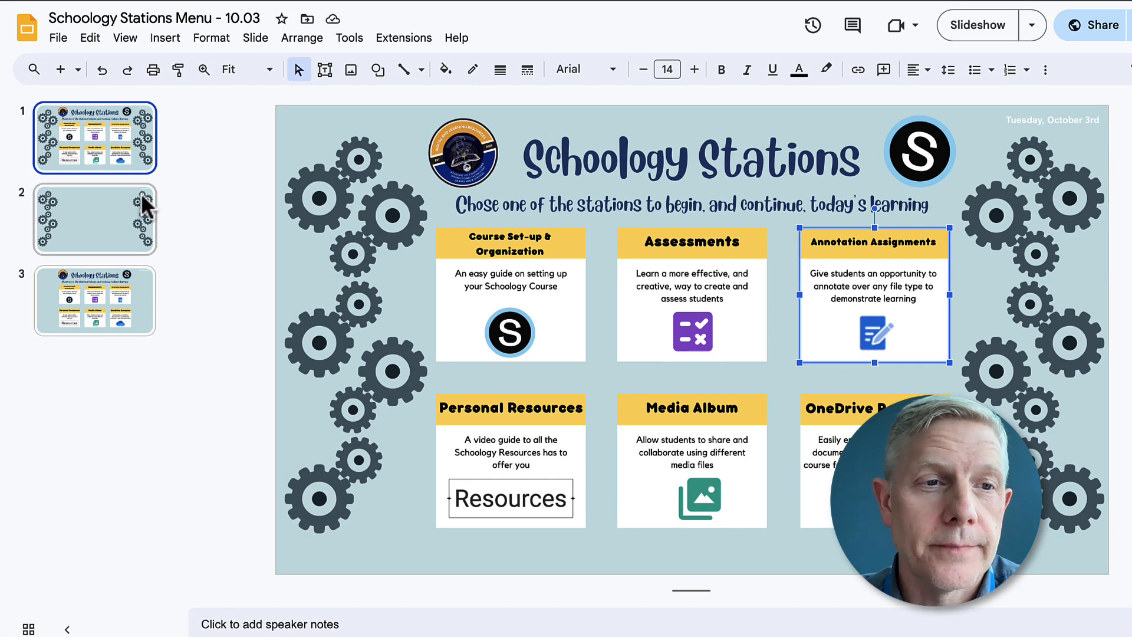
Delete the blank gear-background slide 2 from the source Google Slides presentation and return to the first slide.
left_click(88, 217)
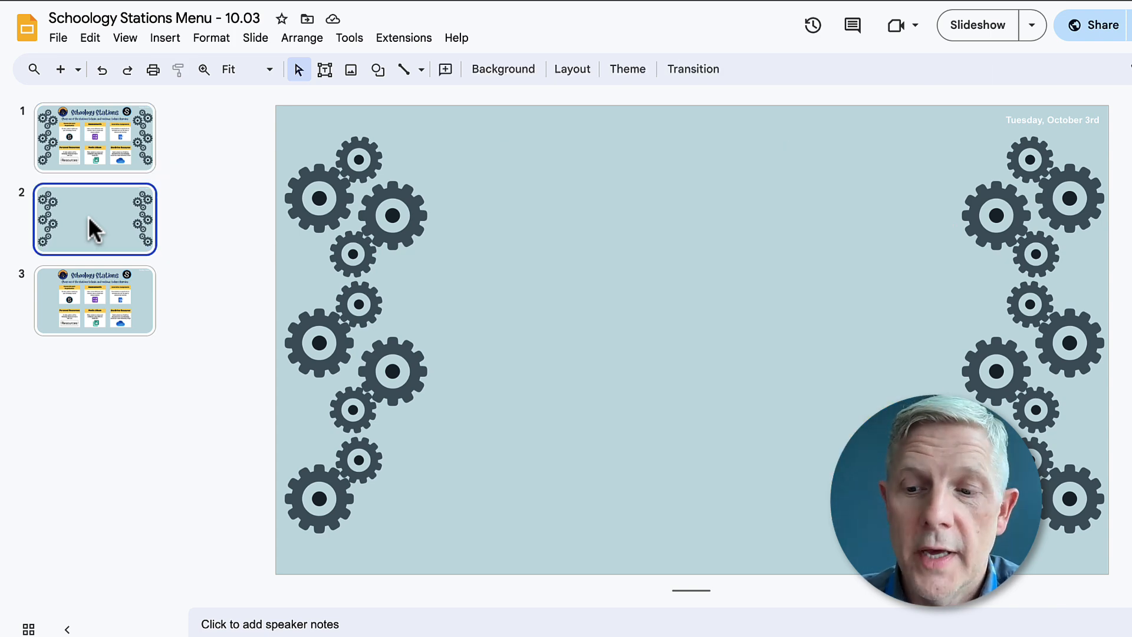
key("Delete")
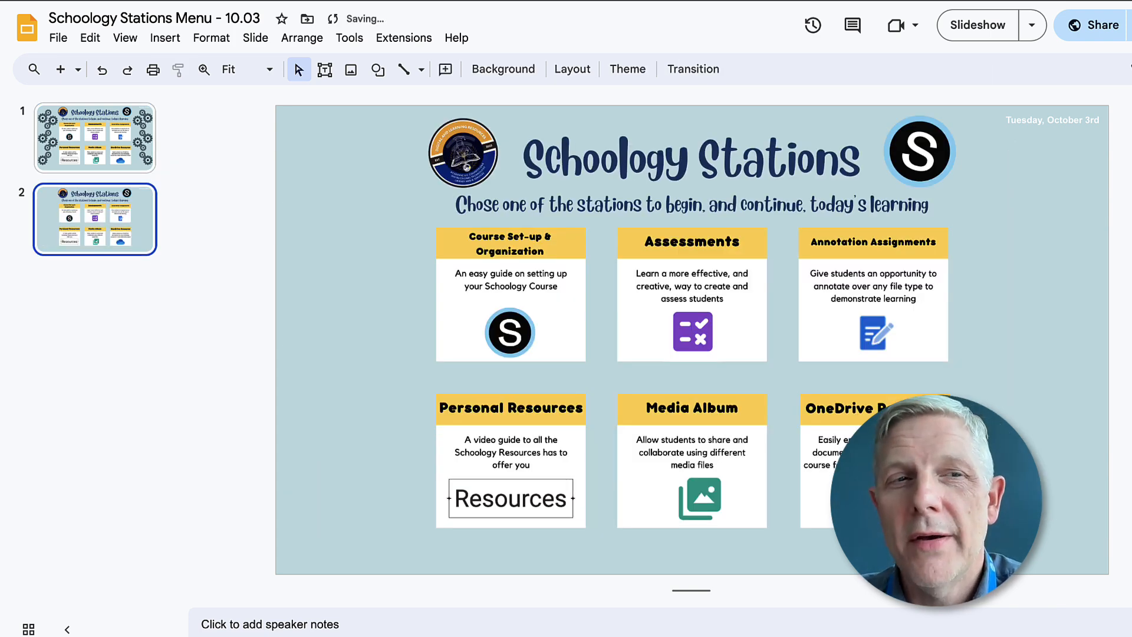
left_click(92, 144)
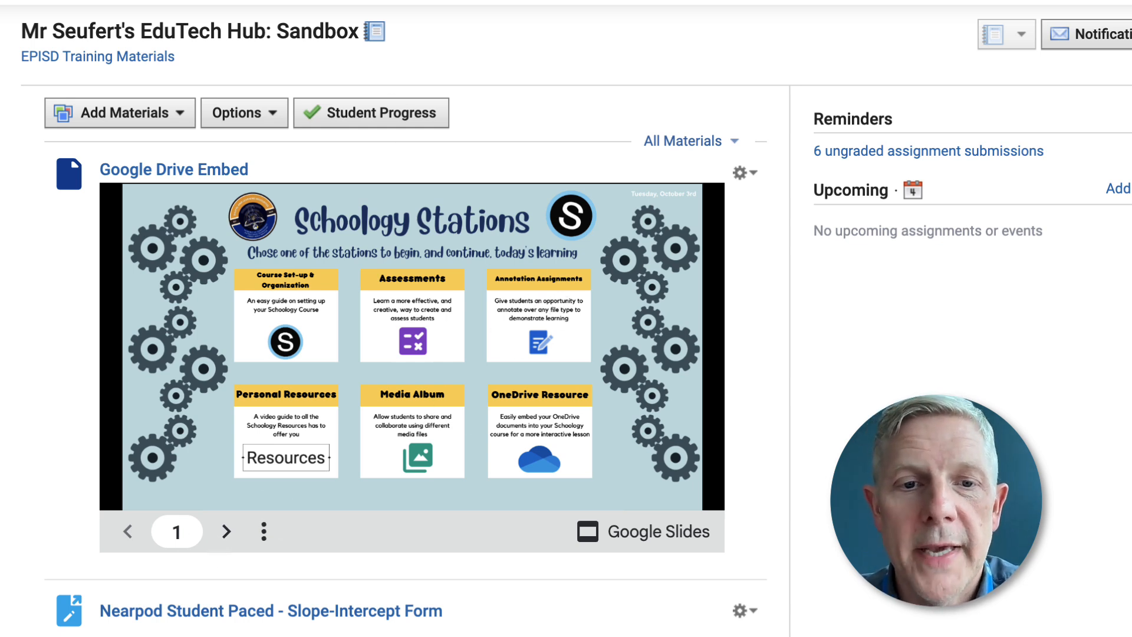
Check the updated embed on the Schoology course page by switching back and forth between its first and second slides.
left_click(226, 531)
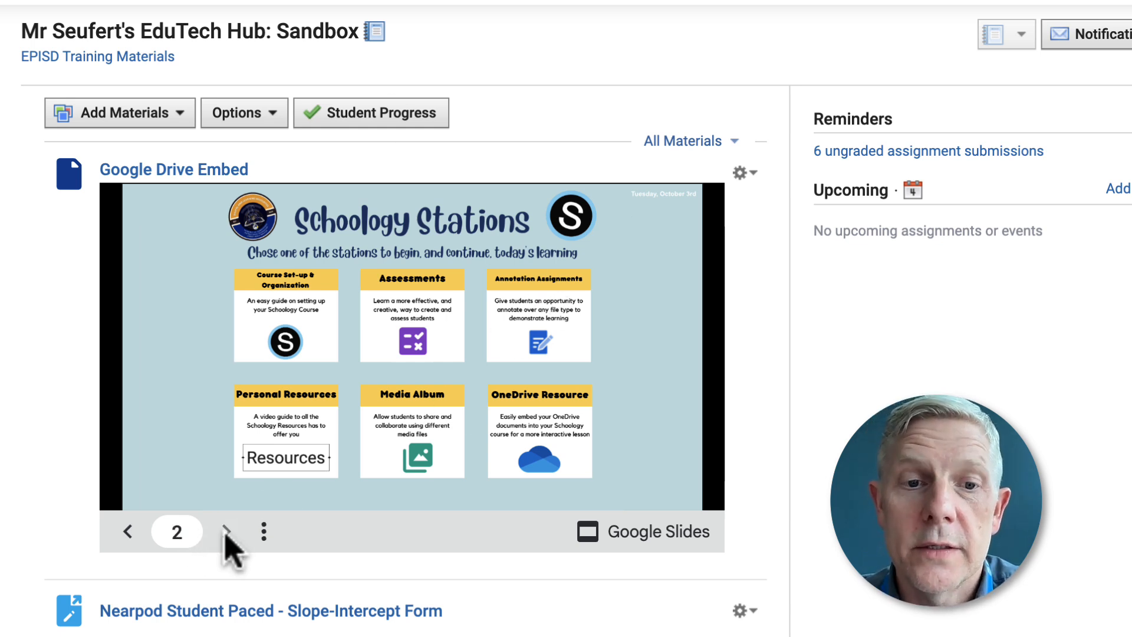
left_click(128, 531)
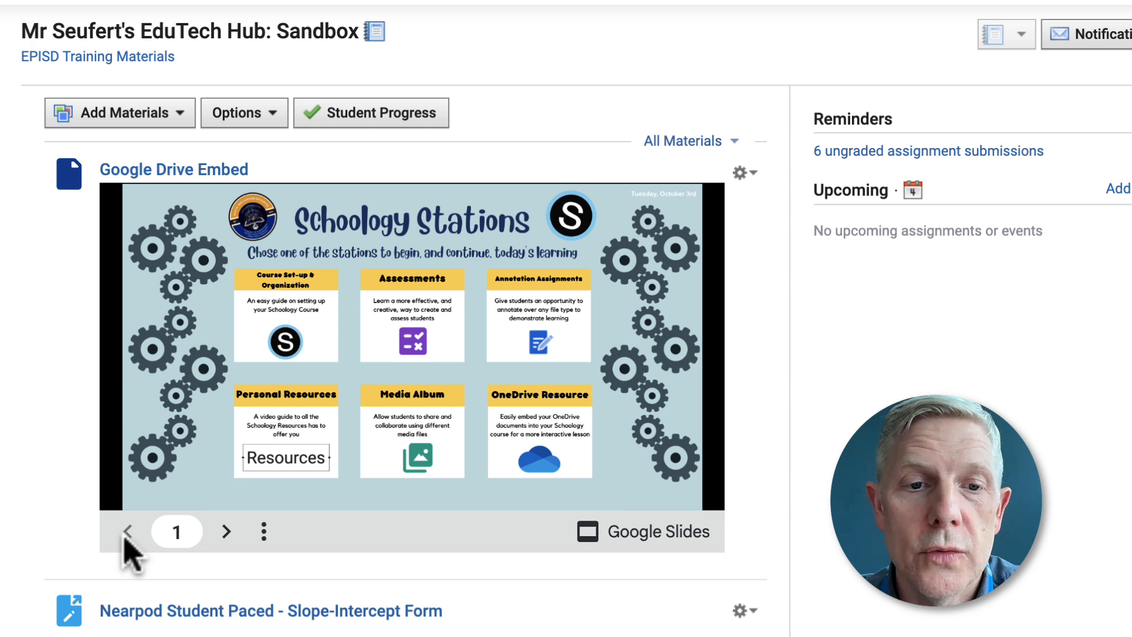
left_click(227, 531)
left_click(127, 531)
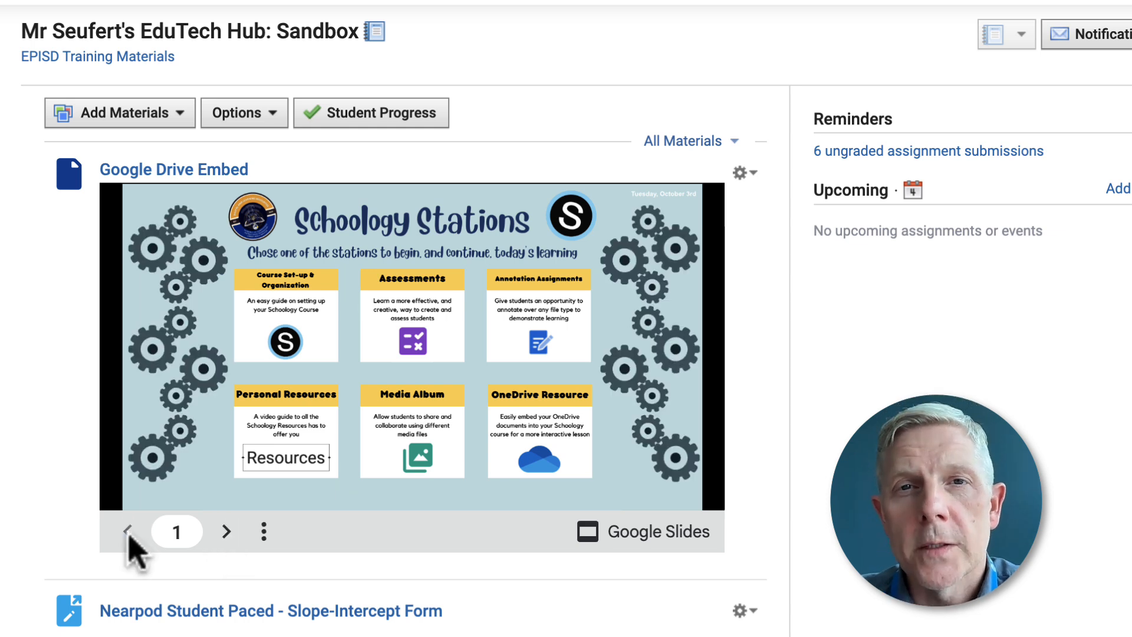